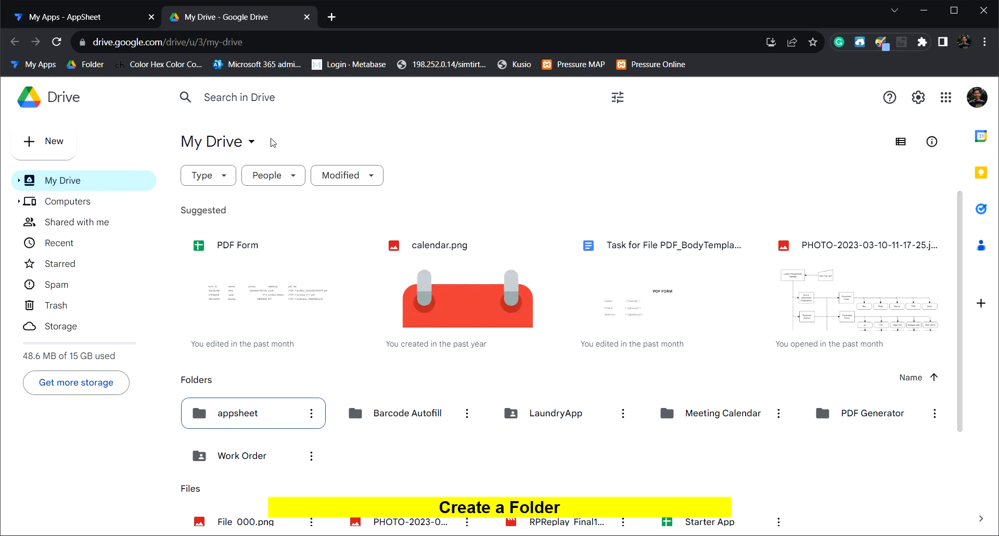
Make a new My Drive folder called 'Menu SubMenu'
{"action": "left_click", "coordinate": [251, 142]}
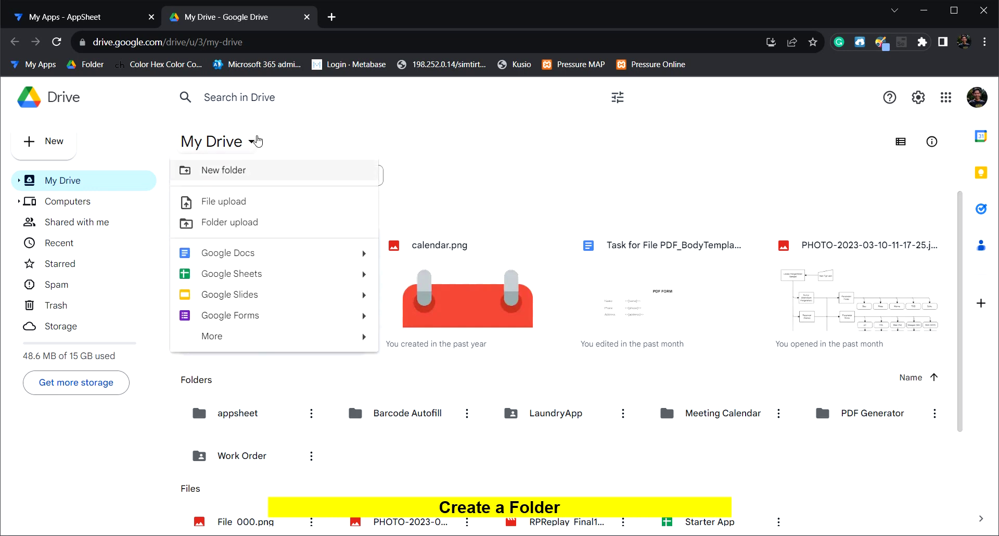
{"action": "left_click", "coordinate": [256, 177]}
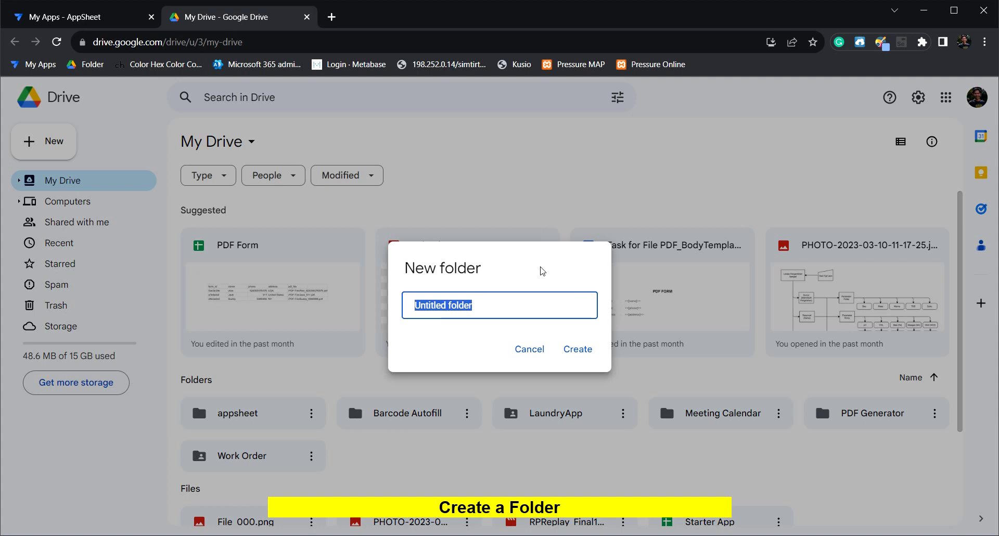
{"action": "type", "text": "Menu SubMenu"}
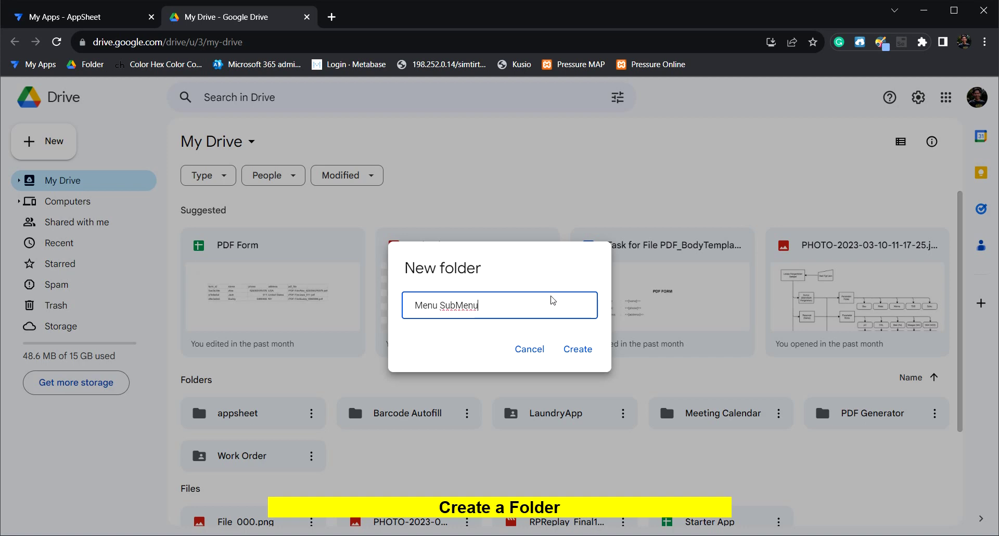
{"action": "left_click", "coordinate": [587, 358]}
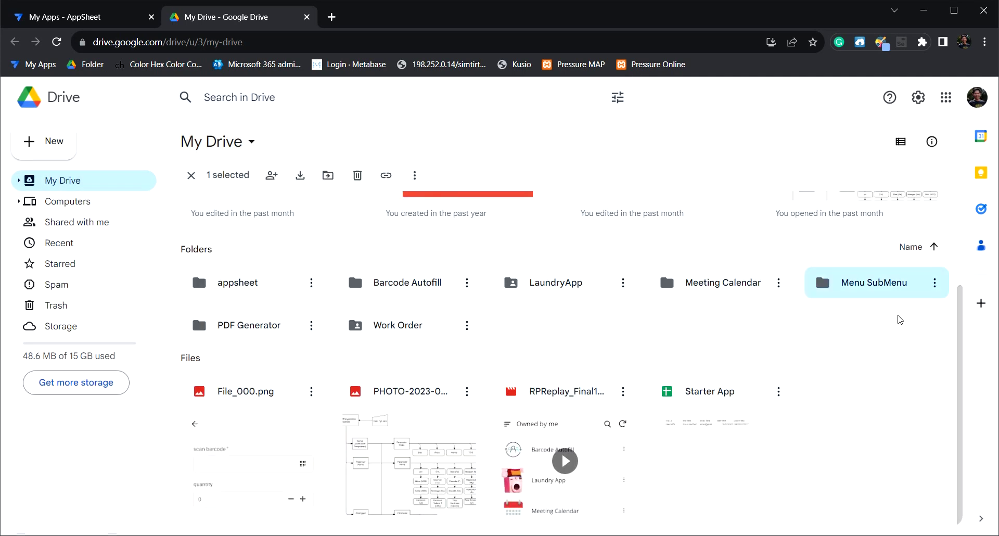
Inside the Menu SubMenu folder, create a blank Google Sheets spreadsheet
{"action": "double_click", "coordinate": [885, 291]}
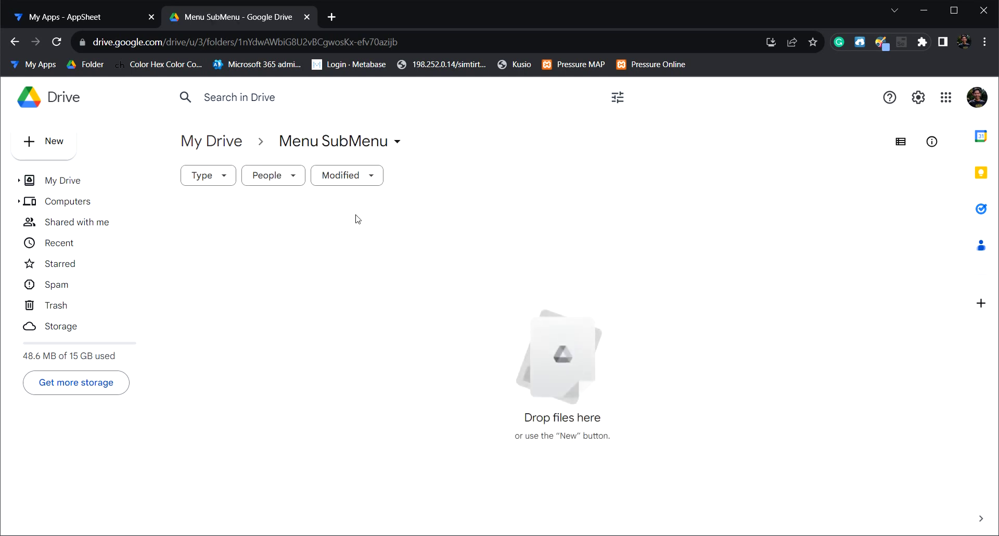
{"action": "left_click", "coordinate": [49, 149]}
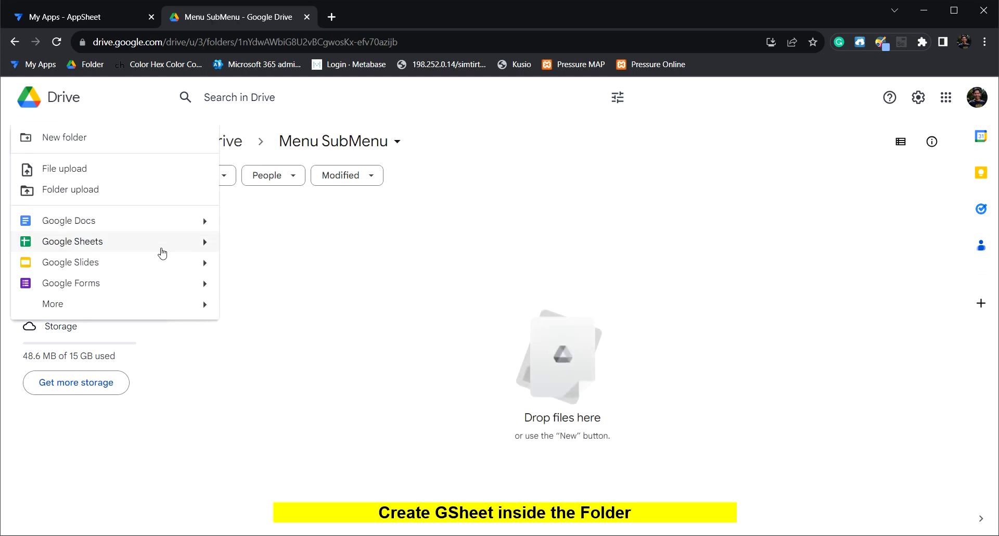
{"action": "left_click", "coordinate": [206, 242]}
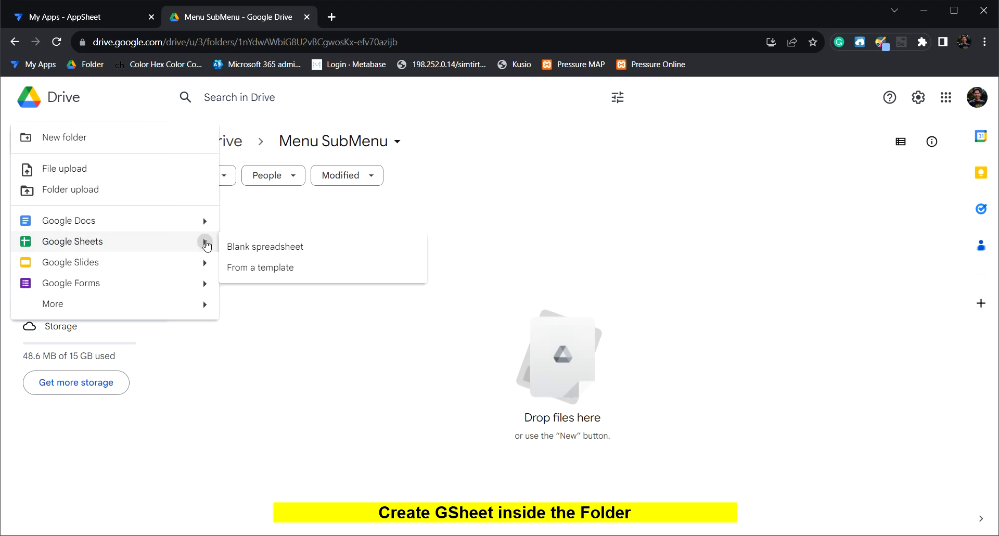
{"action": "left_click", "coordinate": [275, 247]}
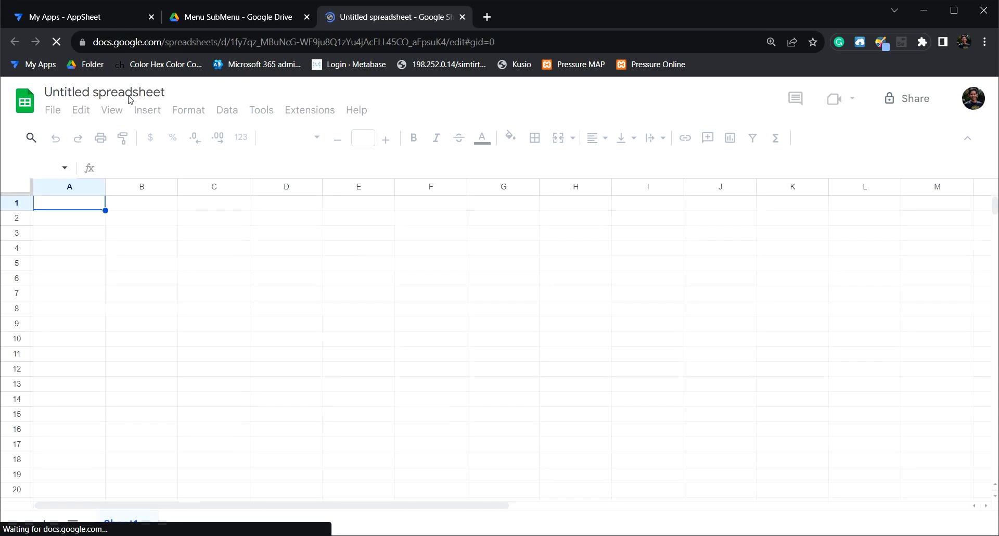
Title the spreadsheet 'Menu SubMenu'
{"action": "left_click", "coordinate": [129, 94]}
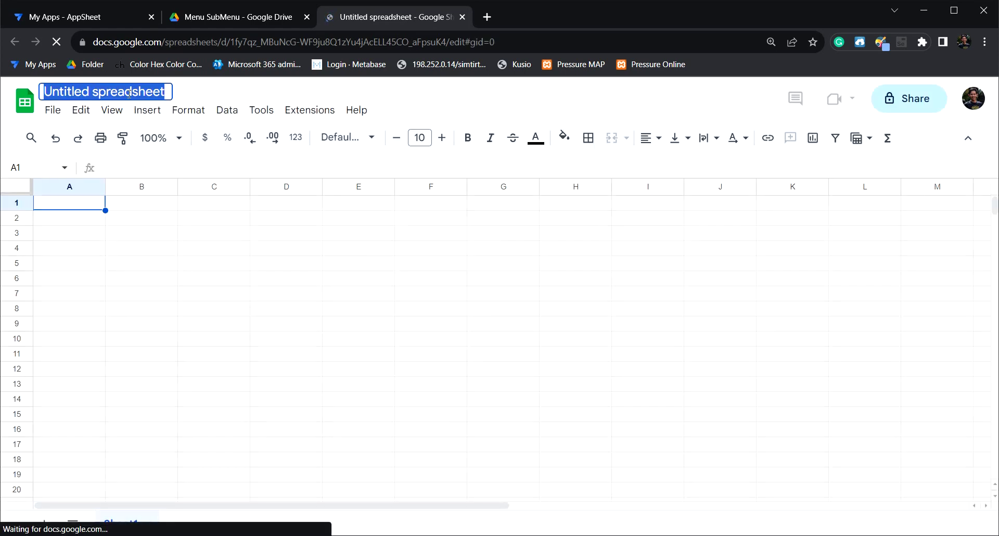
{"action": "type", "text": "Menu"}
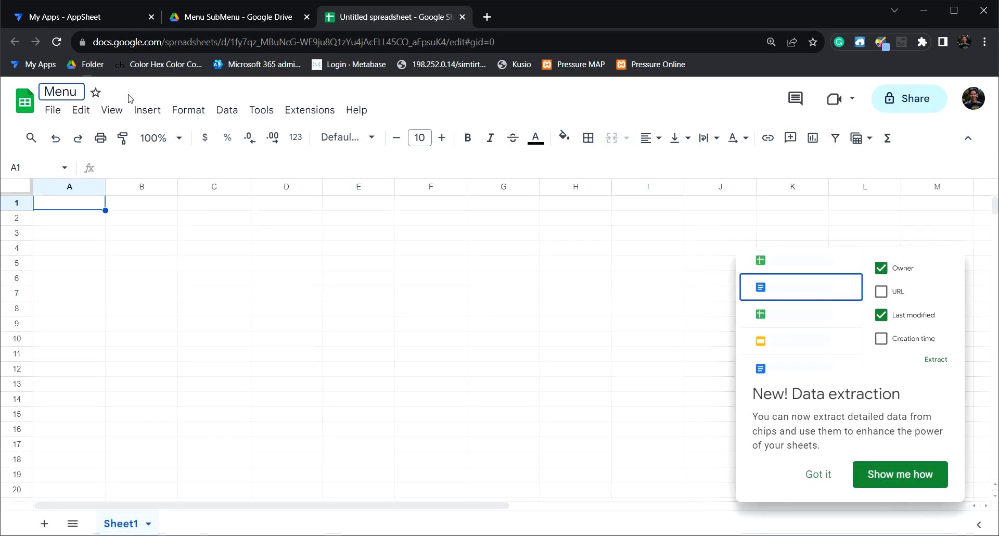
{"action": "type", "text": " Su"}
{"action": "type", "text": "bMenu"}
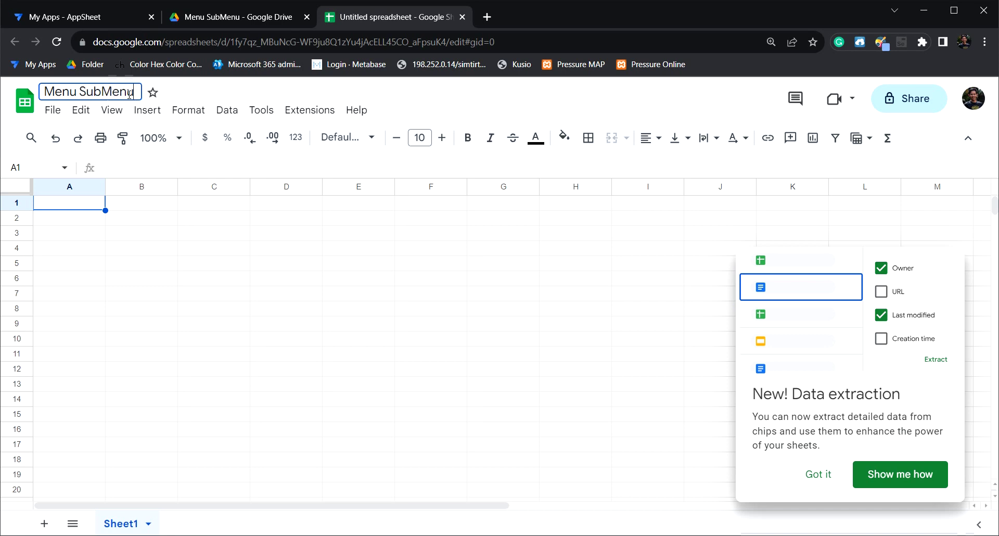
{"action": "left_click", "coordinate": [359, 368]}
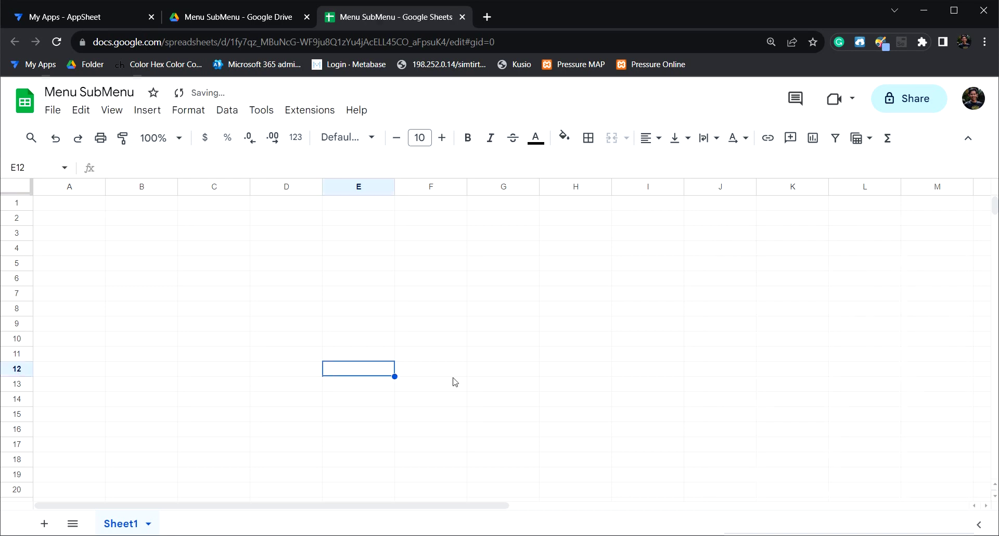
Rename the Sheet1 tab to MENU and select cell A1
{"action": "double_click", "coordinate": [130, 523]}
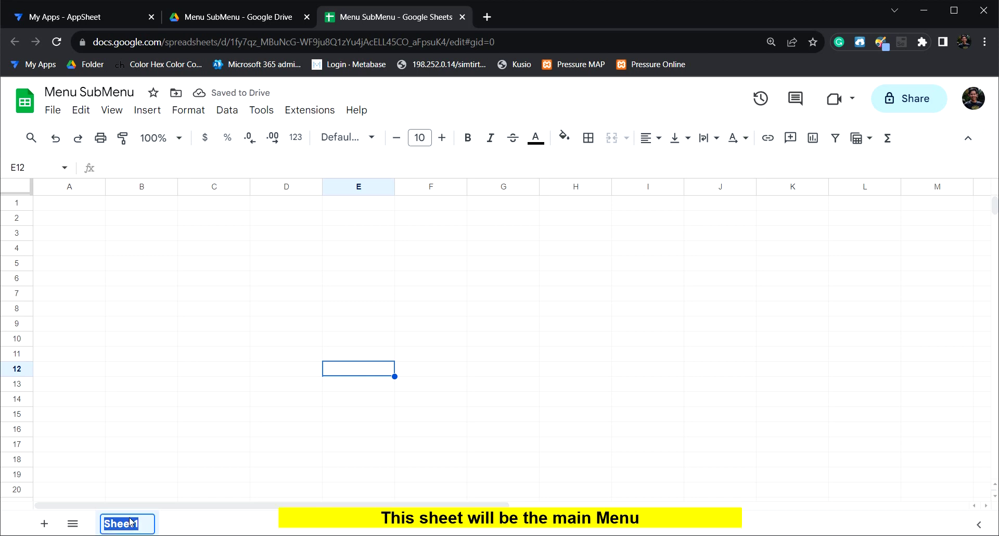
{"action": "type", "text": "Me"}
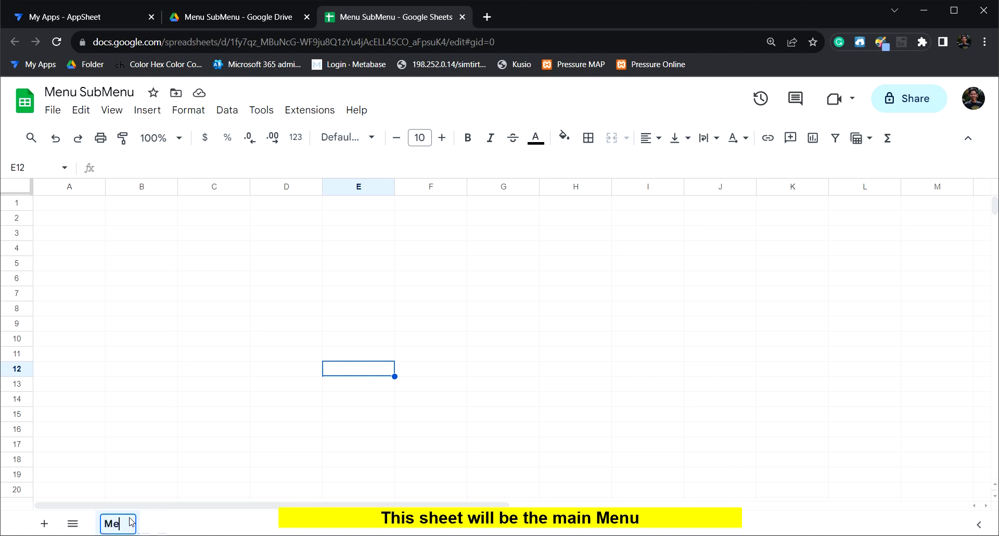
{"action": "key", "text": "BackSpace"}
{"action": "type", "text": "ENU"}
{"action": "key", "text": "Return"}
{"action": "left_click", "coordinate": [147, 359]}
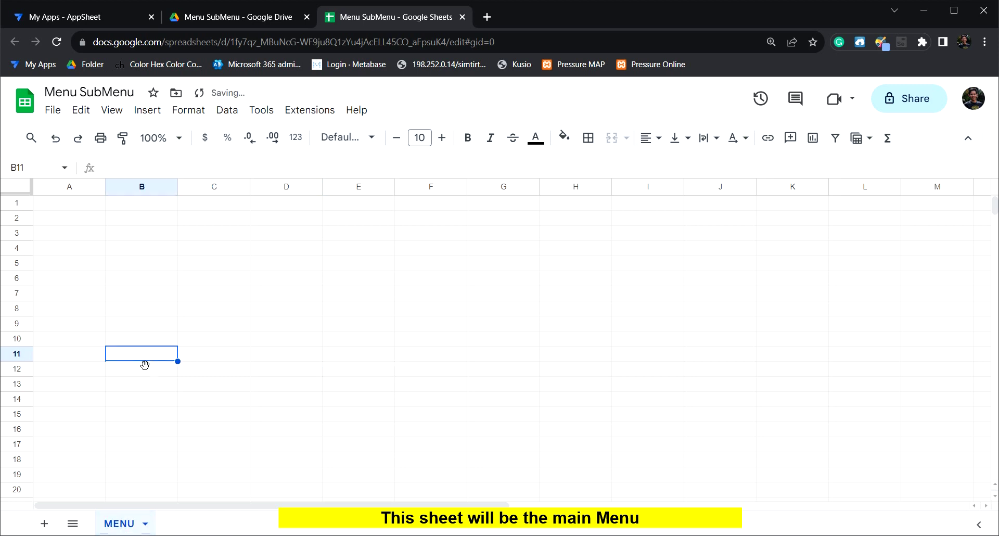
{"action": "left_click", "coordinate": [99, 205]}
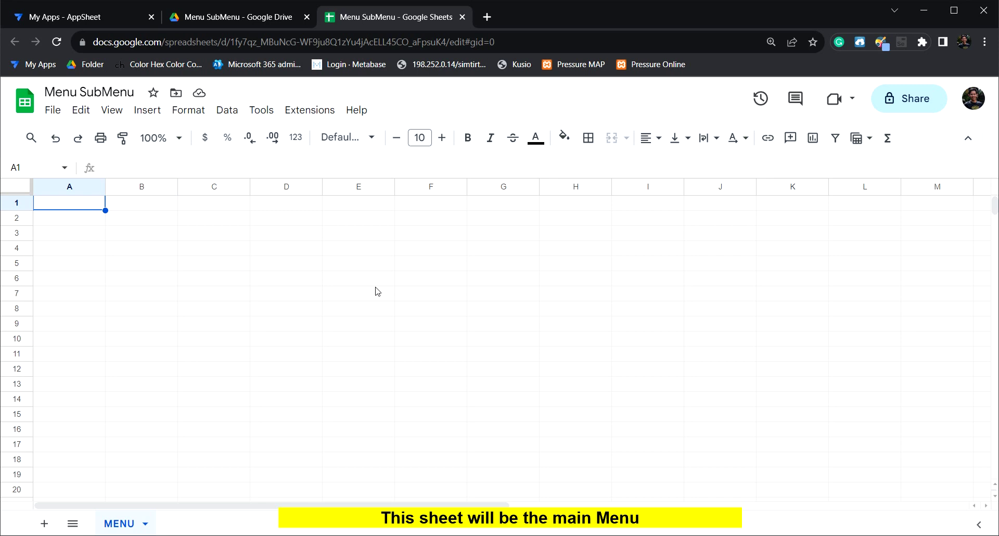
Enter the headers menu name, link and image in A1:C1
{"action": "type", "text": "menu "}
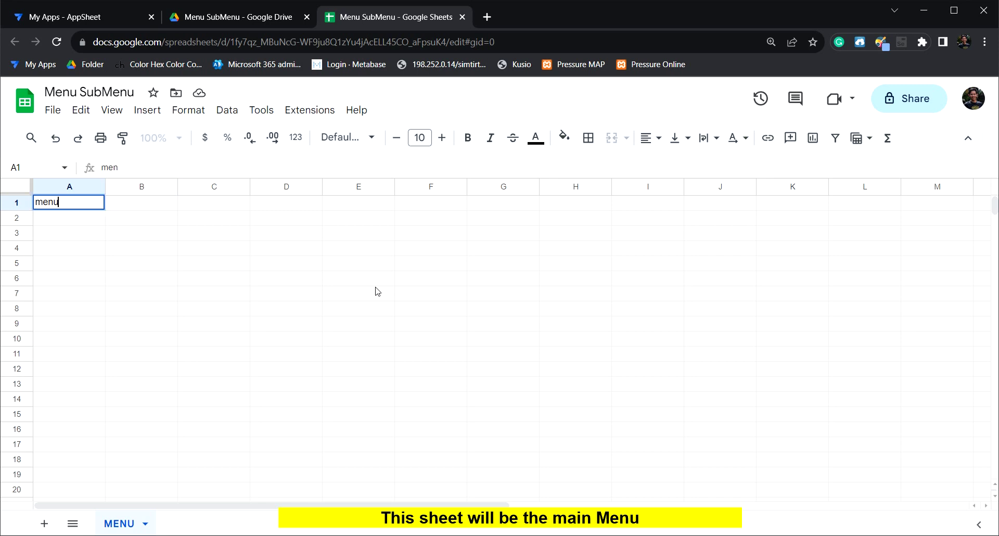
{"action": "type", "text": "name"}
{"action": "key", "text": "Tab"}
{"action": "type", "text": "l"}
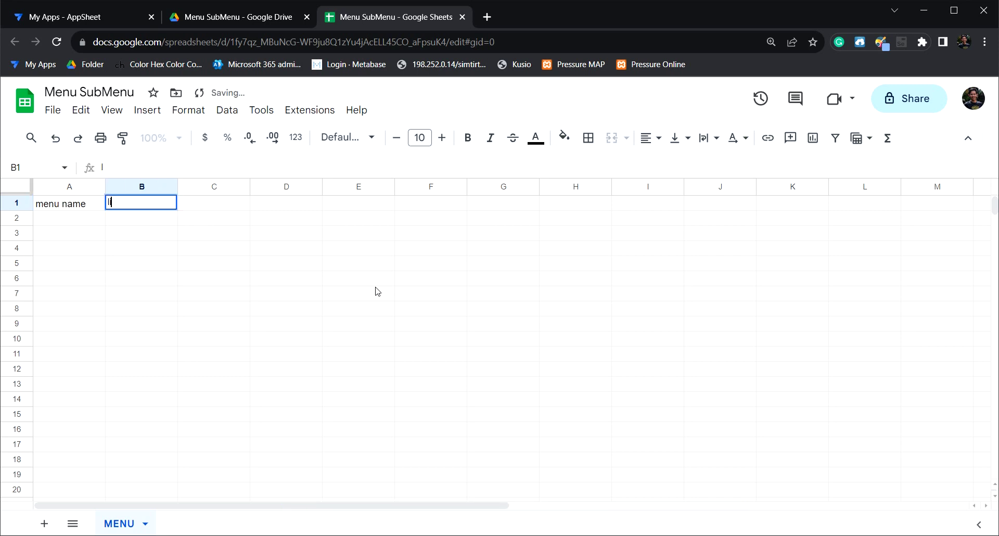
{"action": "type", "text": "ink"}
{"action": "key", "text": "Tab"}
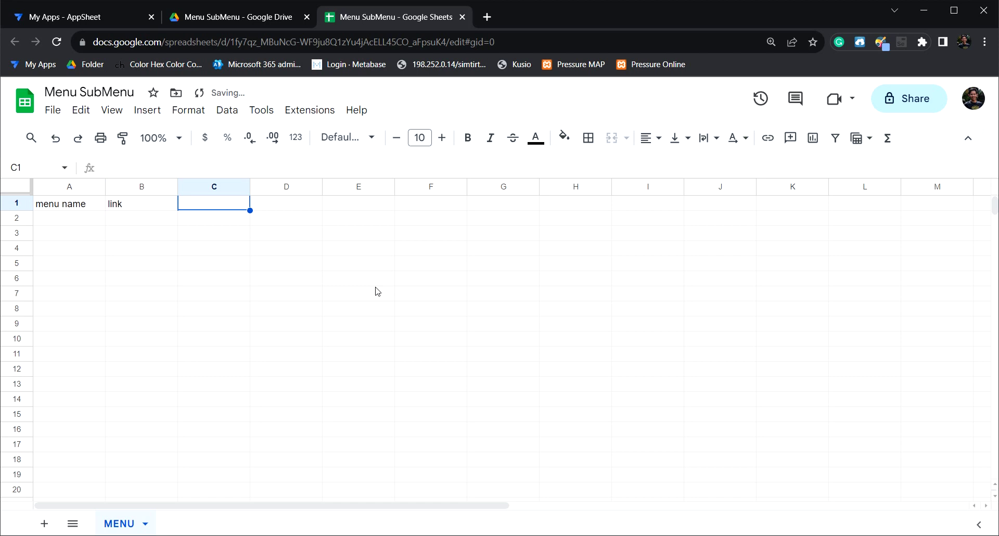
{"action": "type", "text": "i"}
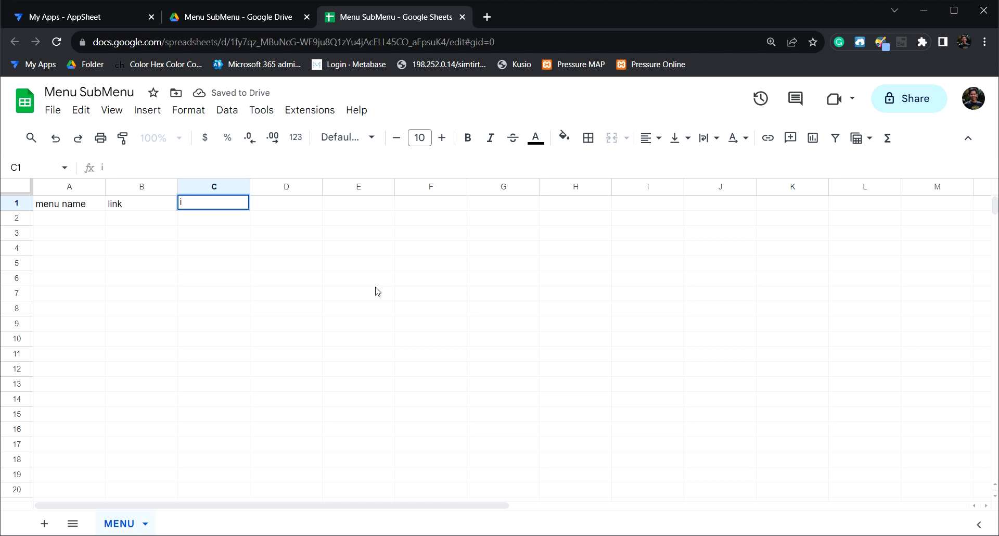
{"action": "type", "text": "mage"}
{"action": "key", "text": "Return"}
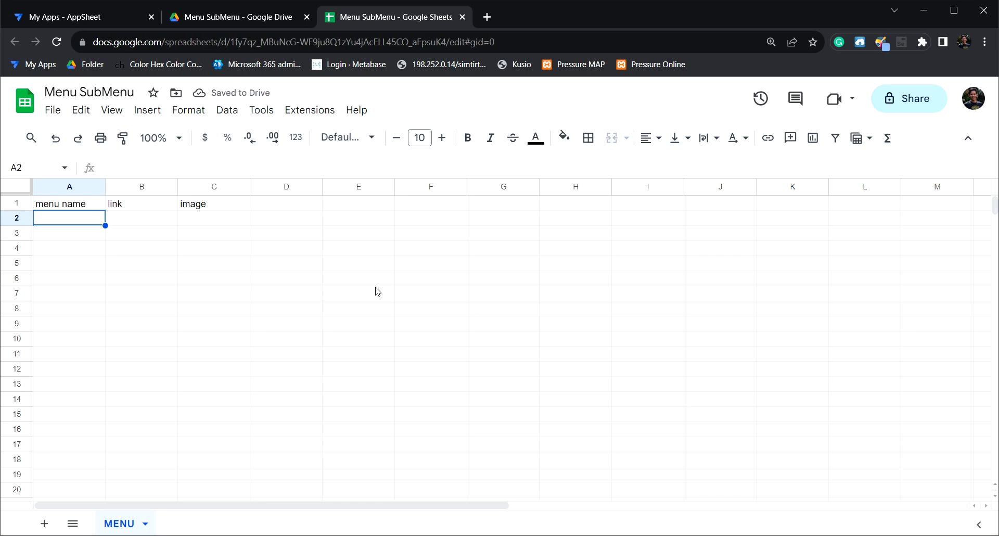
Fill A2:A4 with Menu A, Menu B and Menu C
{"action": "type", "text": "Menu"}
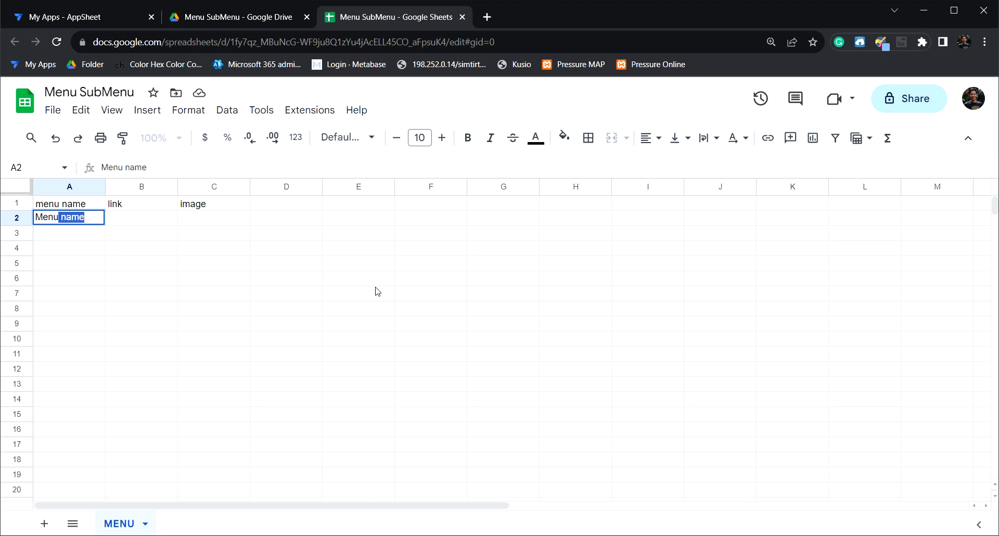
{"action": "type", "text": " A"}
{"action": "key", "text": "Return"}
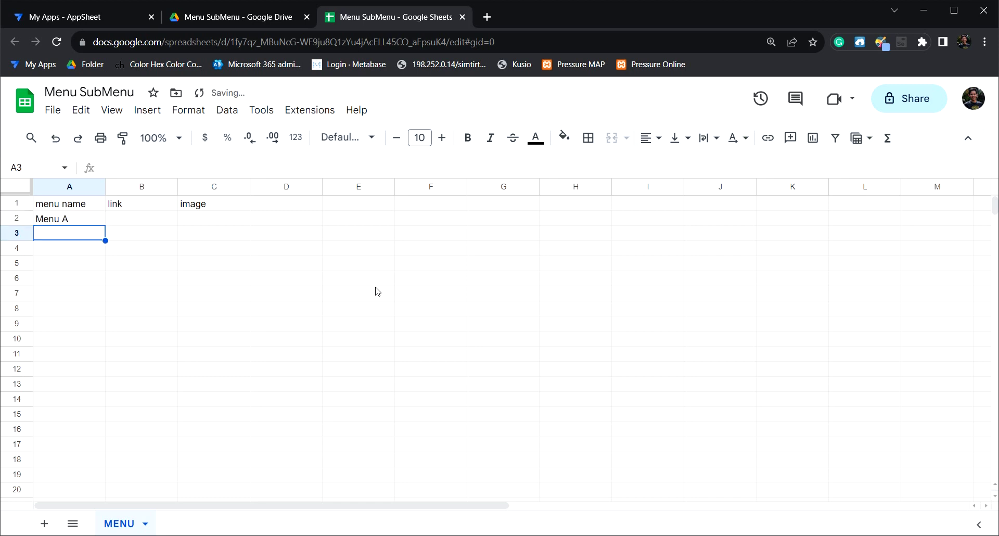
{"action": "type", "text": "Menu B"}
{"action": "key", "text": "Return"}
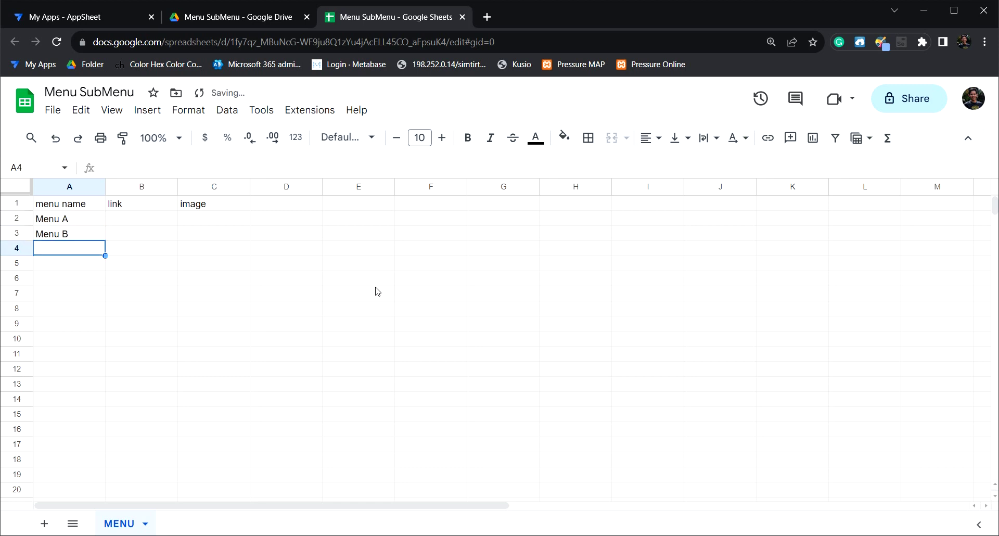
{"action": "type", "text": "Menu "}
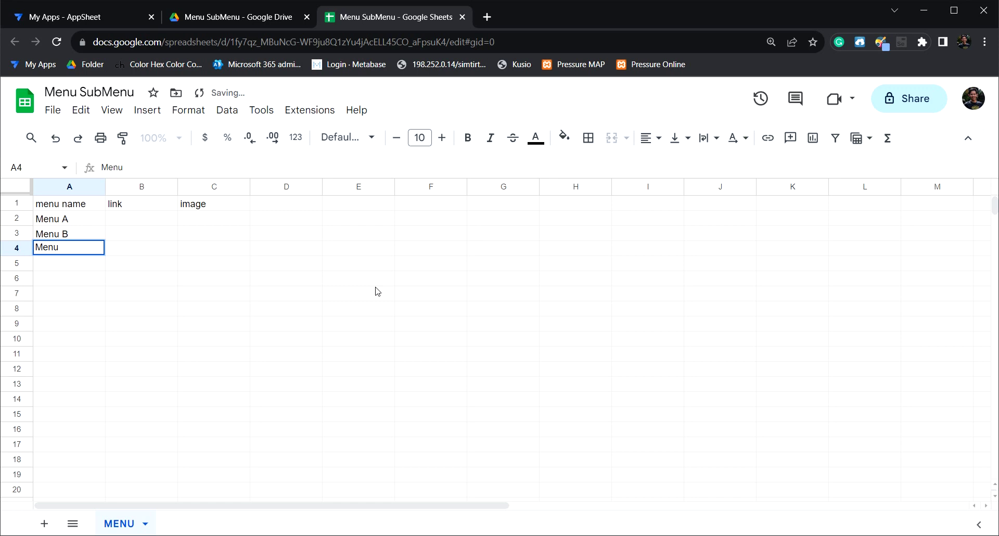
{"action": "type", "text": "C"}
{"action": "key", "text": "Tab"}
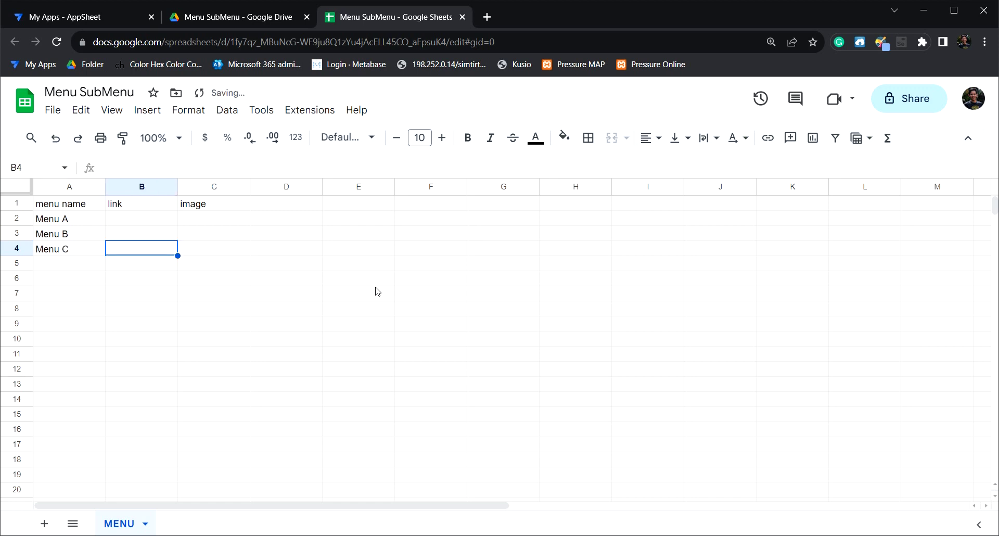
Enter links Sub Menu A, SUb Menu B and SUb Menu C in B2:B4
{"action": "key", "text": "Up"}
{"action": "key", "text": "Up"}
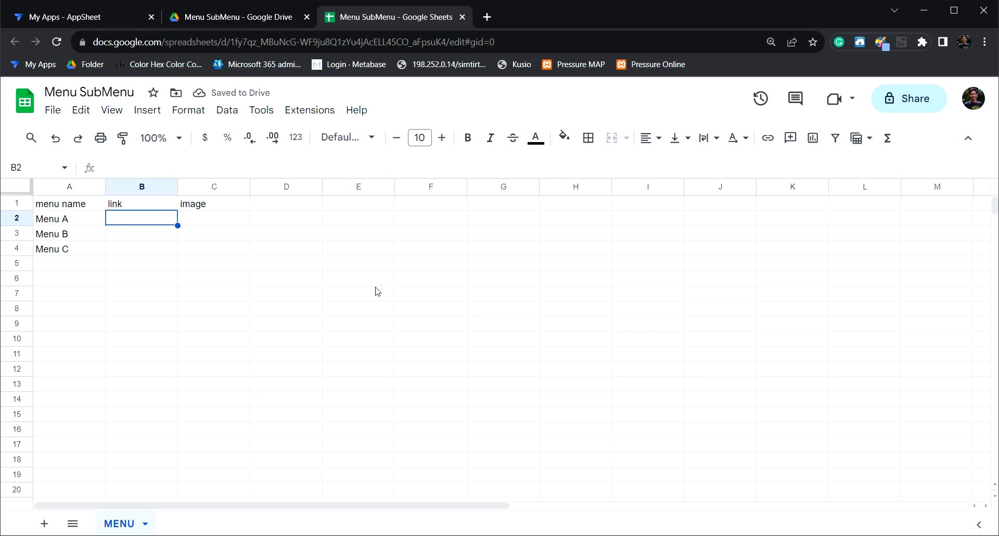
{"action": "type", "text": "S"}
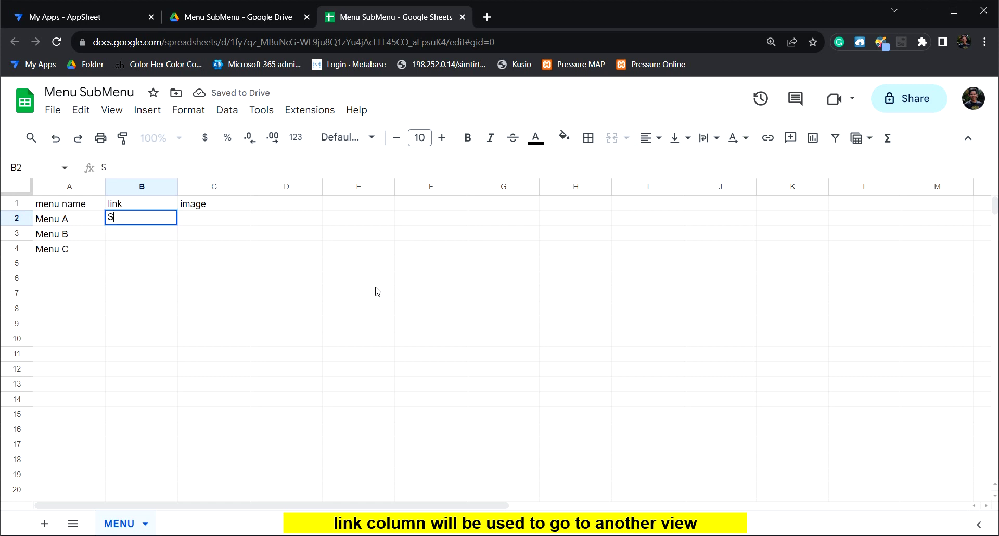
{"action": "type", "text": "ub "}
{"action": "type", "text": "Menu A"}
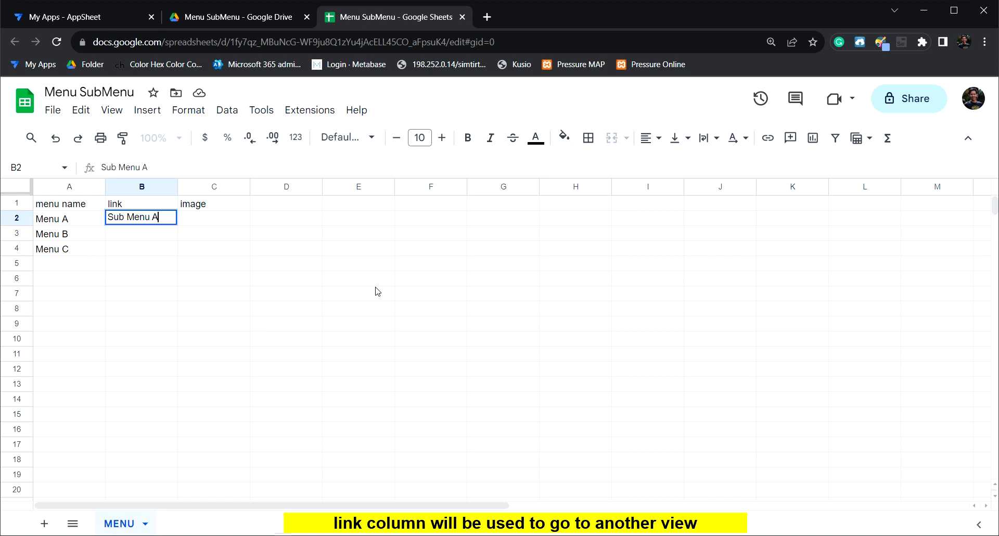
{"action": "key", "text": "Return"}
{"action": "type", "text": "SUb "}
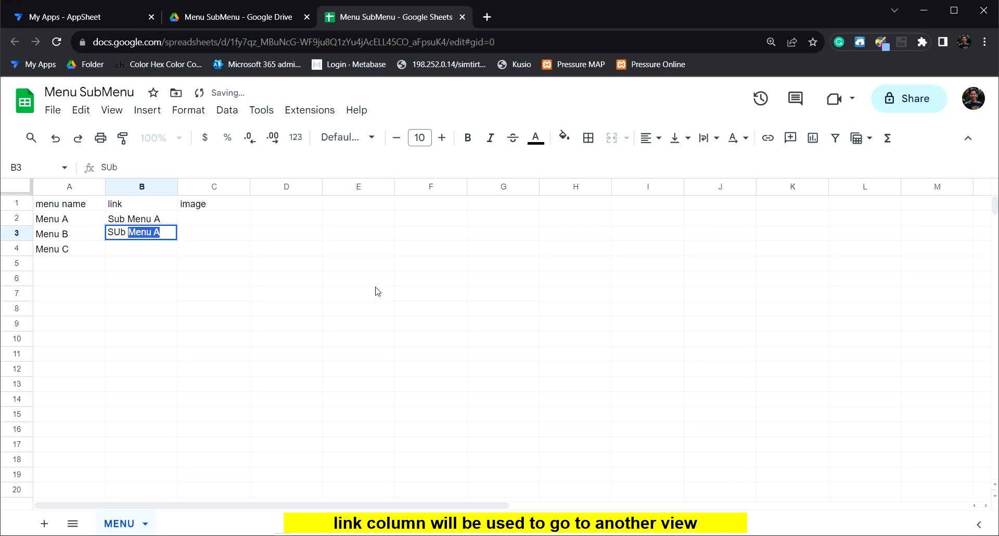
{"action": "type", "text": "Menu "}
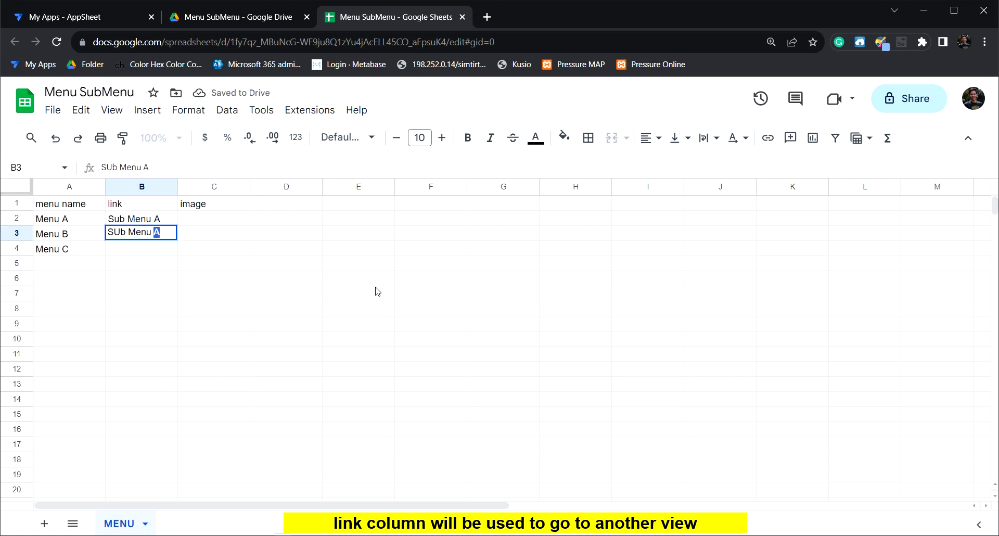
{"action": "type", "text": "B"}
{"action": "key", "text": "Return"}
{"action": "type", "text": "SUb "}
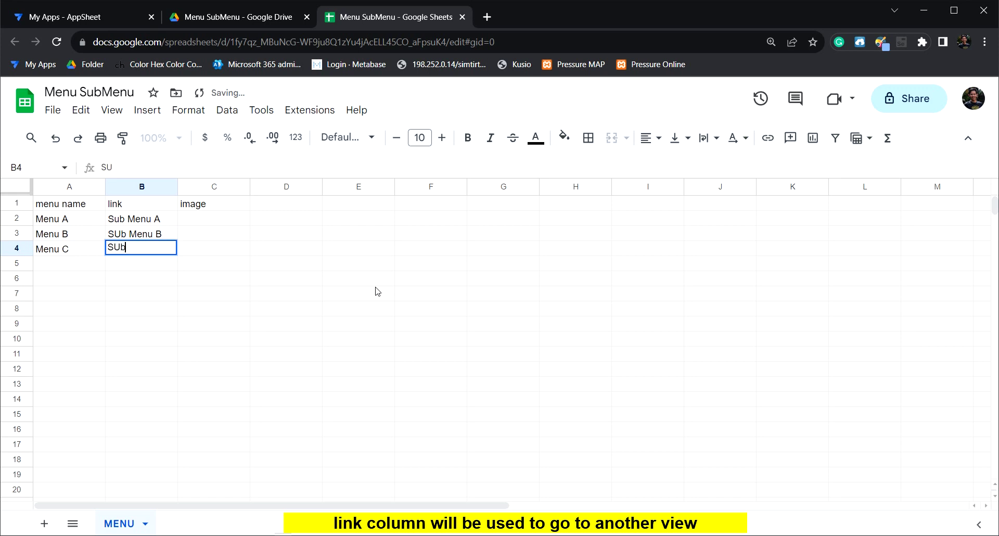
{"action": "type", "text": "Menu C"}
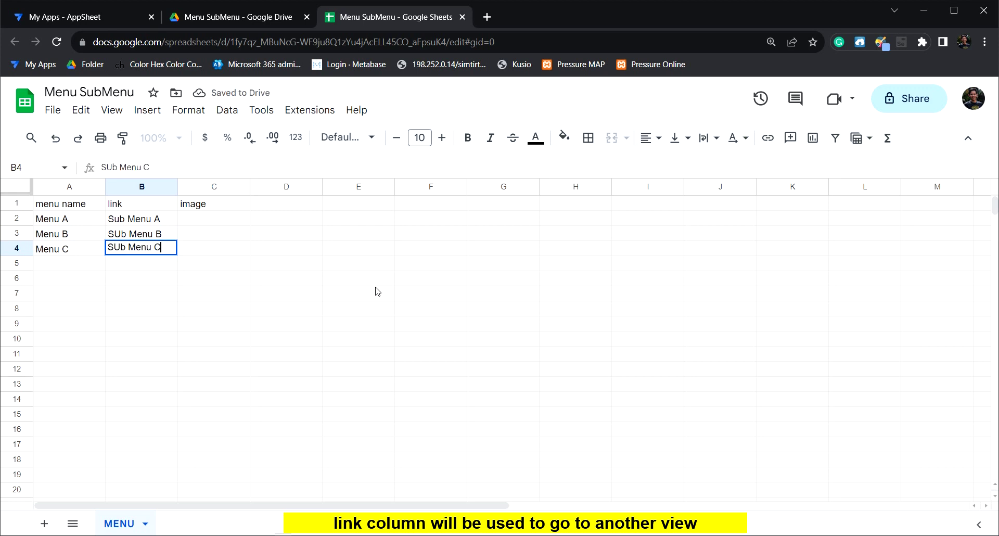
{"action": "key", "text": "Tab"}
{"action": "key", "text": "Up"}
{"action": "key", "text": "Up"}
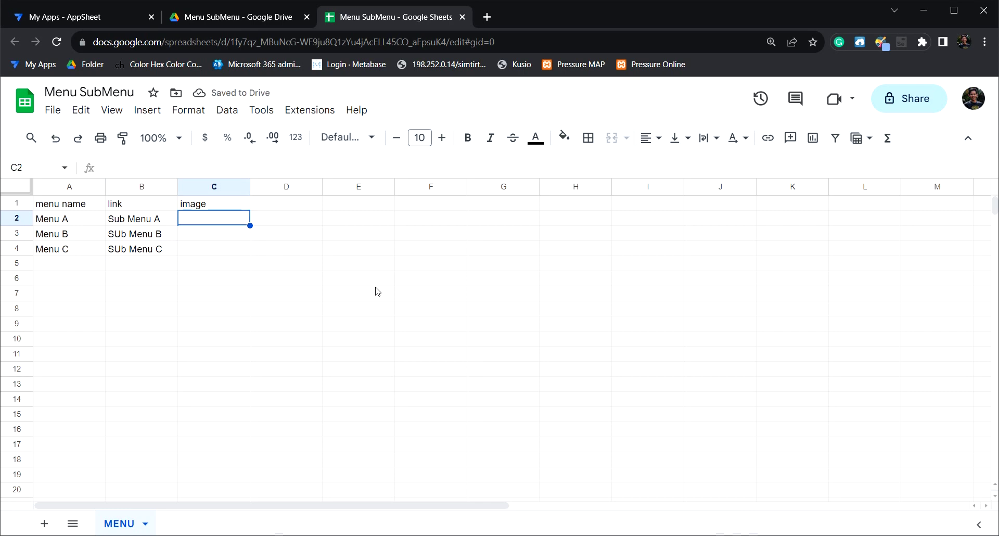
Put the formula =B2&".png" in C2 and accept autofill down to C4
{"action": "type", "text": "="}
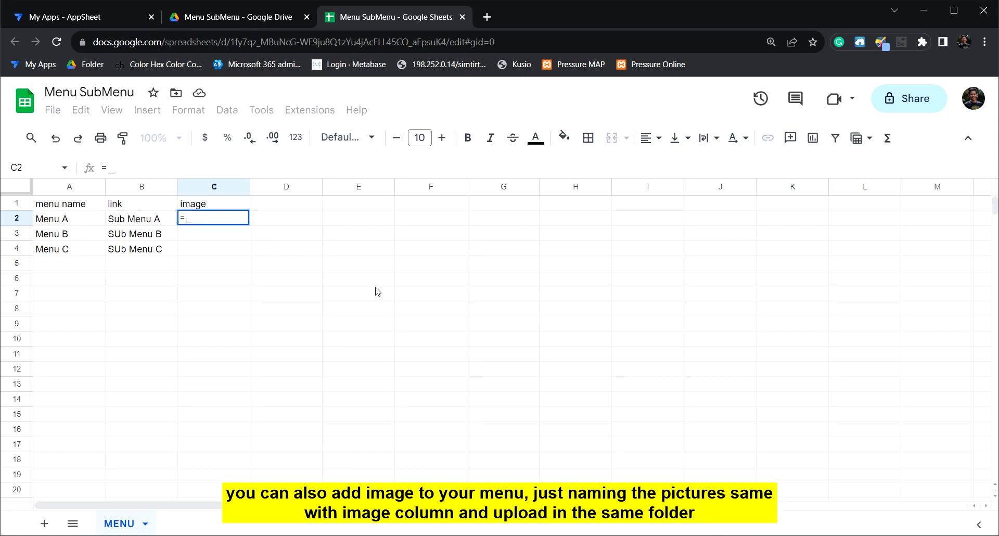
{"action": "key", "text": "Left"}
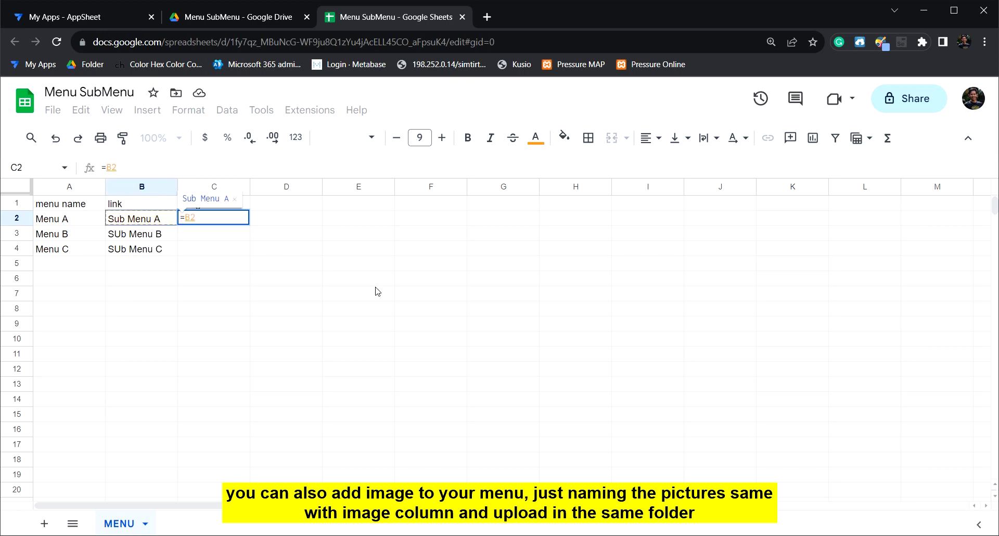
{"action": "type", "text": "&"}
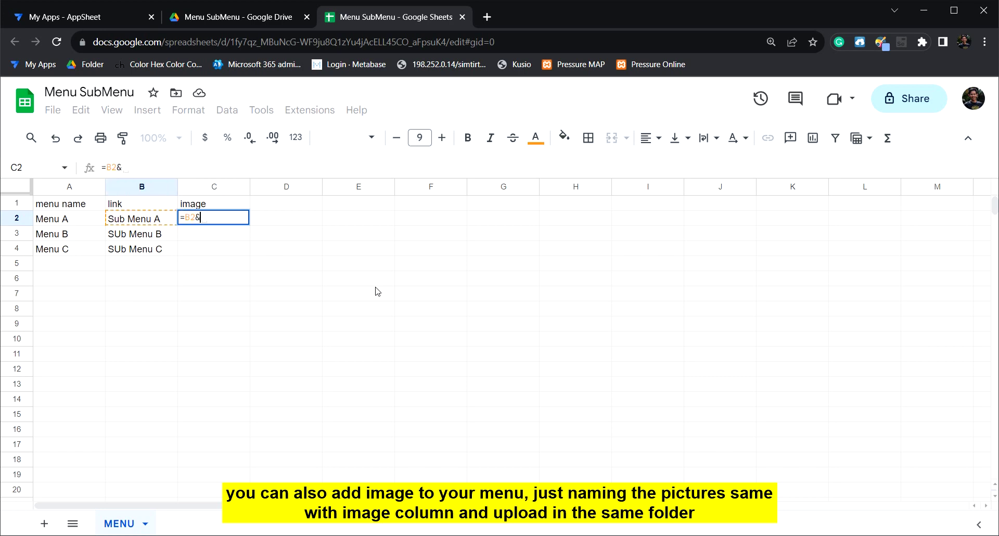
{"action": "type", "text": "\".png"}
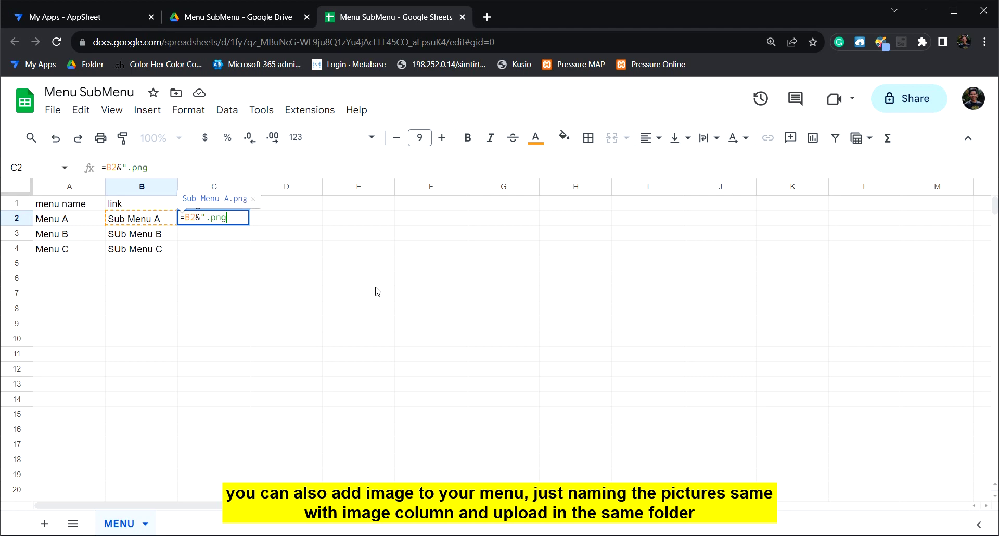
{"action": "key", "text": "Return"}
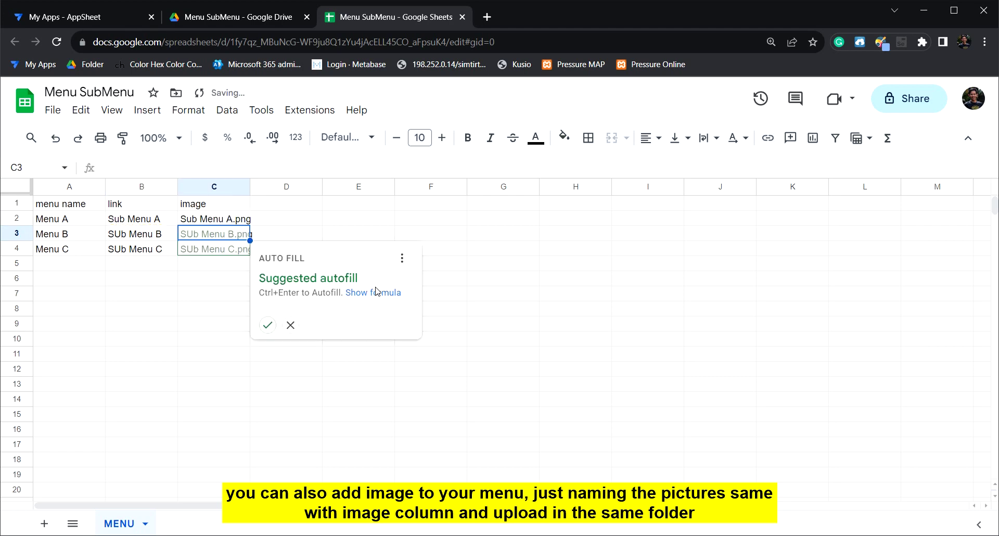
{"action": "left_click", "coordinate": [268, 325]}
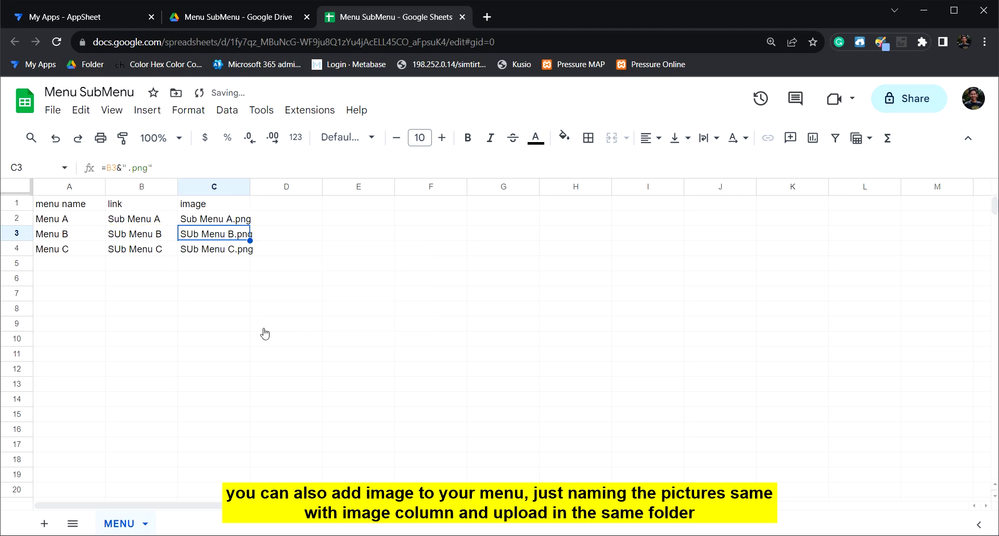
{"action": "left_click", "coordinate": [216, 356]}
Add a new sheet named SUB MENU A
{"action": "left_click", "coordinate": [44, 523]}
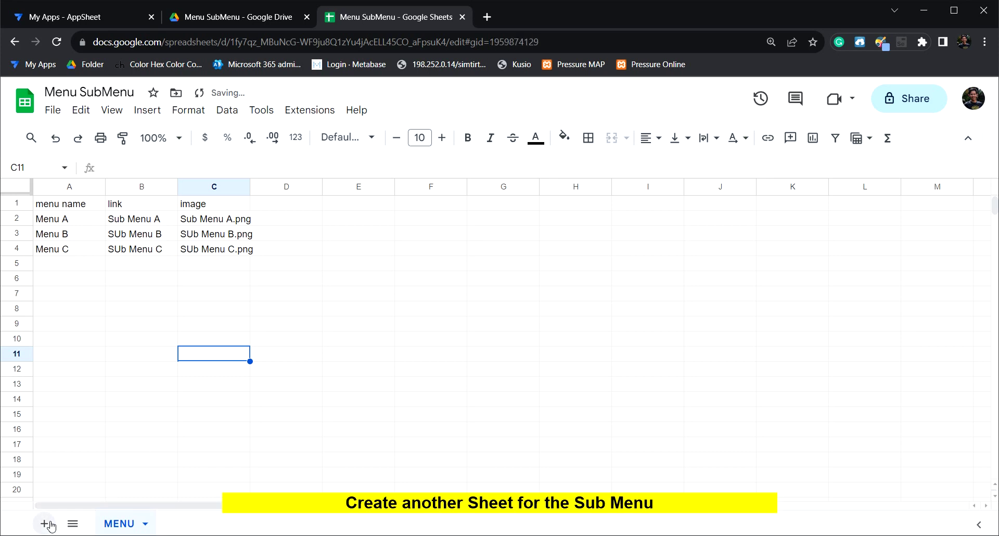
{"action": "double_click", "coordinate": [184, 523]}
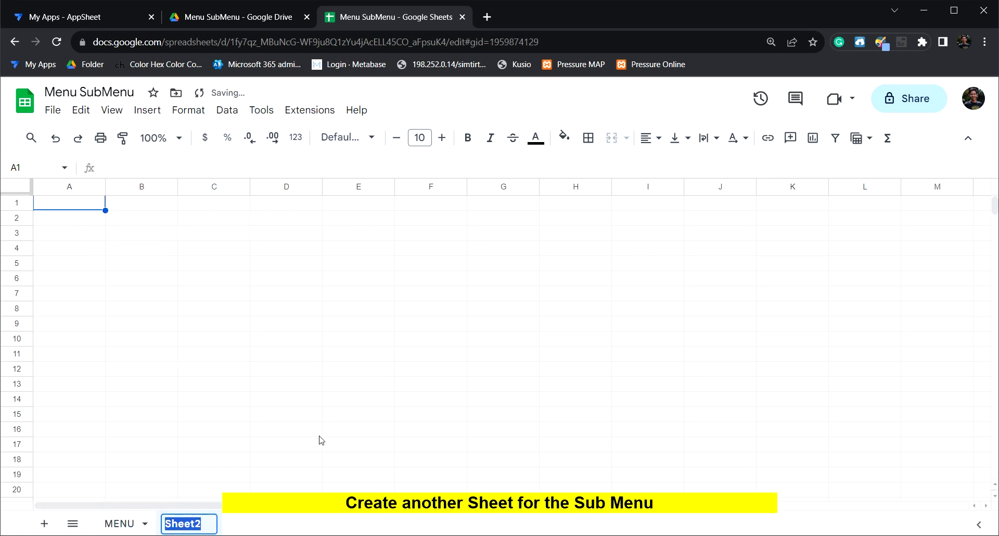
{"action": "type", "text": "SUB"}
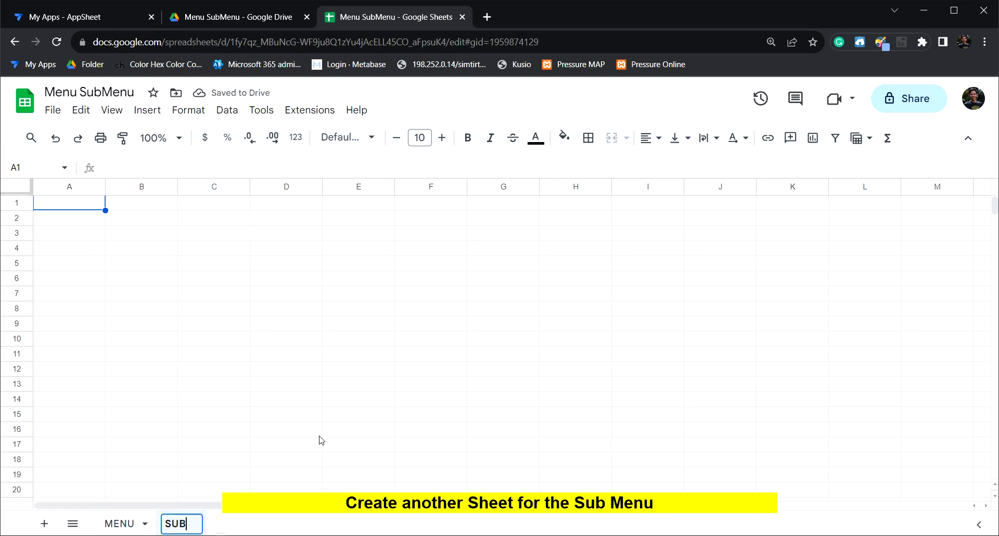
{"action": "type", "text": " MENU A"}
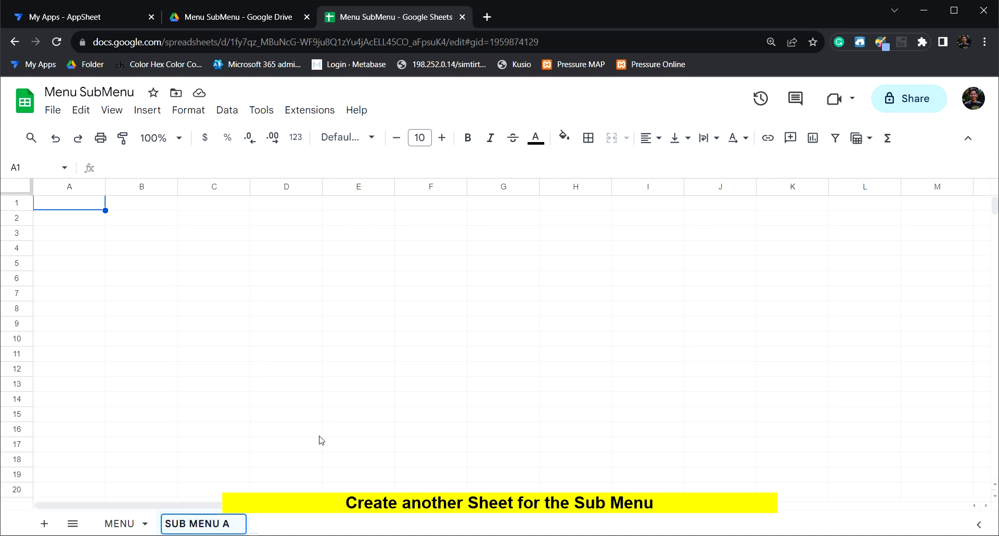
{"action": "left_click", "coordinate": [319, 429]}
Copy MENU's header row A1:C1 into A1 of SUB MENU A
{"action": "left_click", "coordinate": [130, 523]}
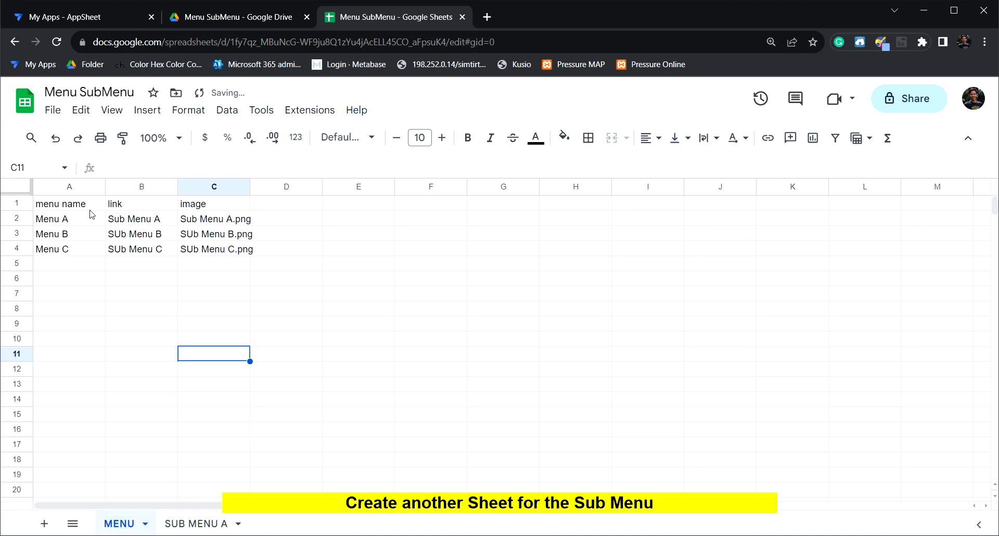
{"action": "left_click_drag", "start_coordinate": [79, 207], "coordinate": [187, 209]}
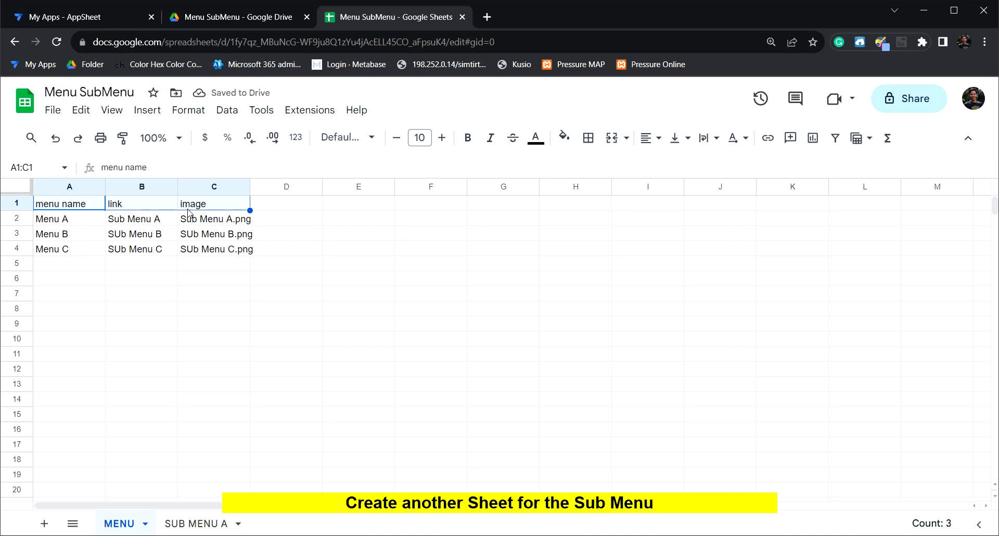
{"action": "left_click", "coordinate": [208, 522]}
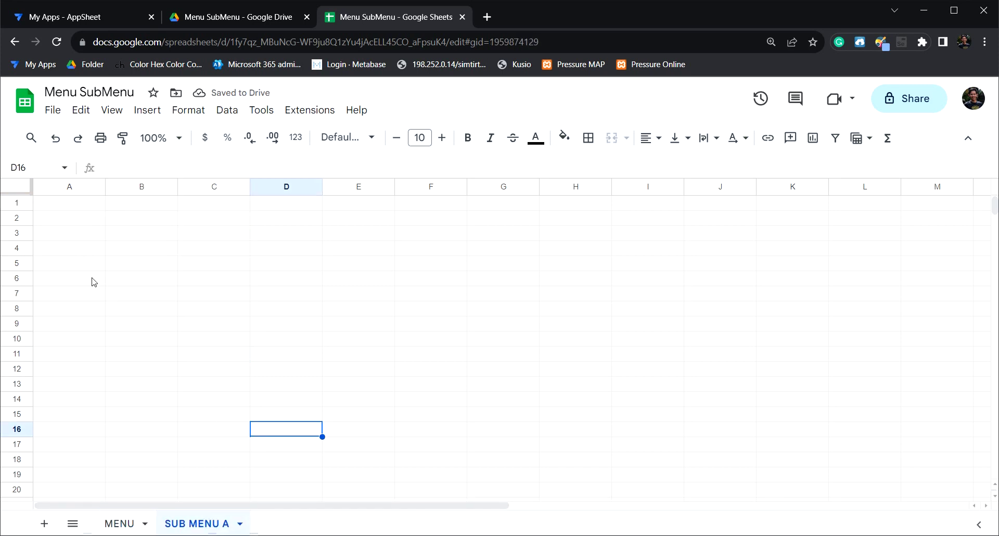
{"action": "left_click", "coordinate": [70, 207]}
{"action": "key", "text": "ctrl+v"}
{"action": "left_click", "coordinate": [198, 311]}
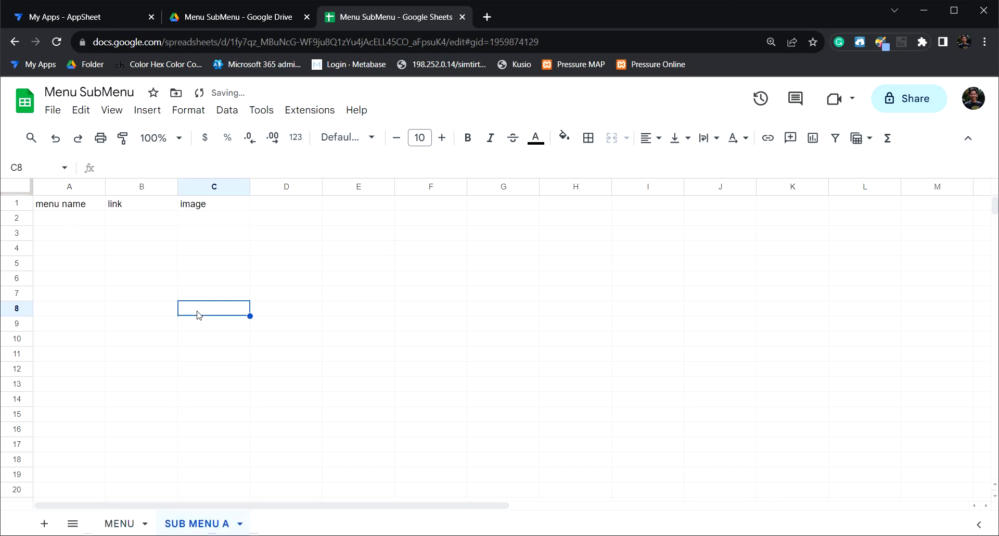
Copy Sub Menu A from MENU's B2 into A2 of SUB MENU A
{"action": "left_click", "coordinate": [94, 224]}
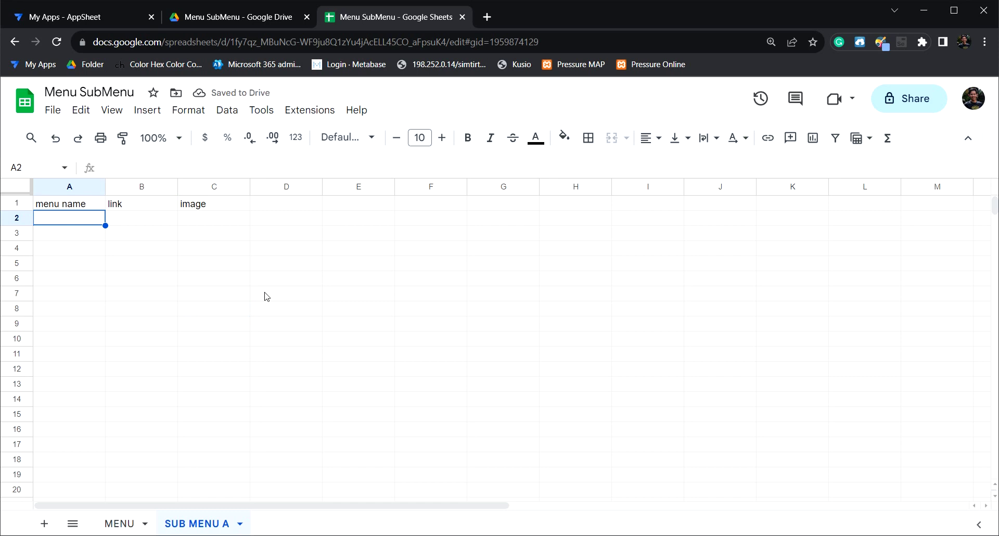
{"action": "left_click", "coordinate": [120, 525]}
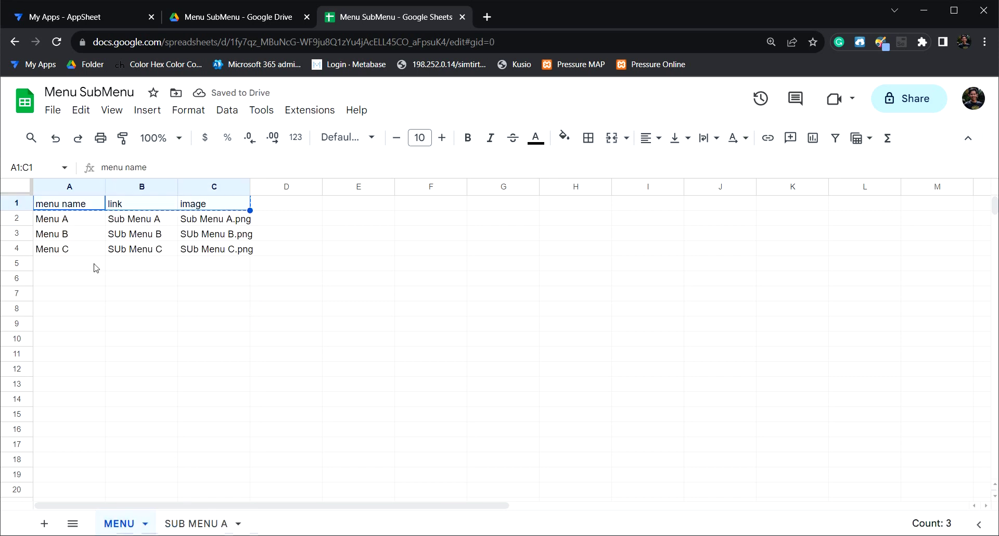
{"action": "left_click", "coordinate": [137, 224]}
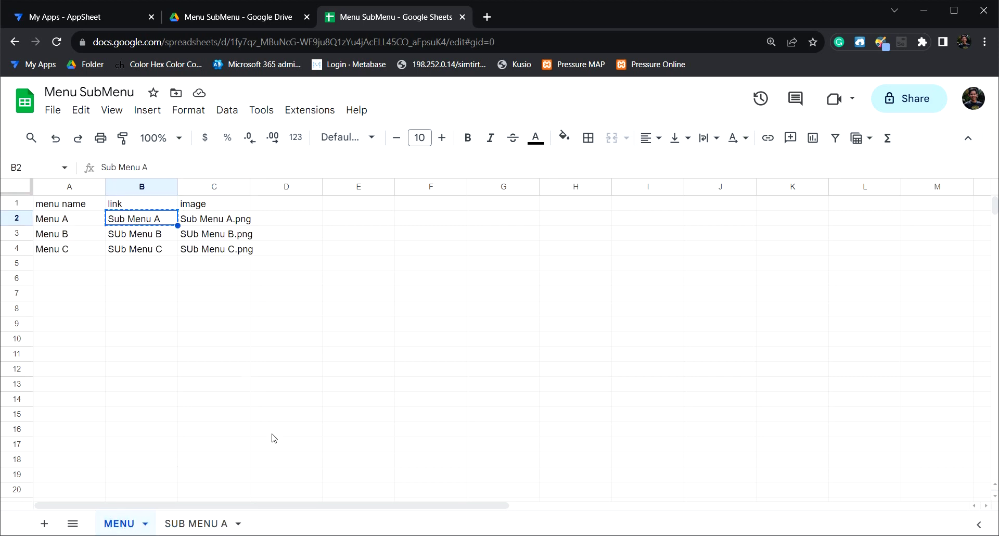
{"action": "left_click", "coordinate": [205, 523]}
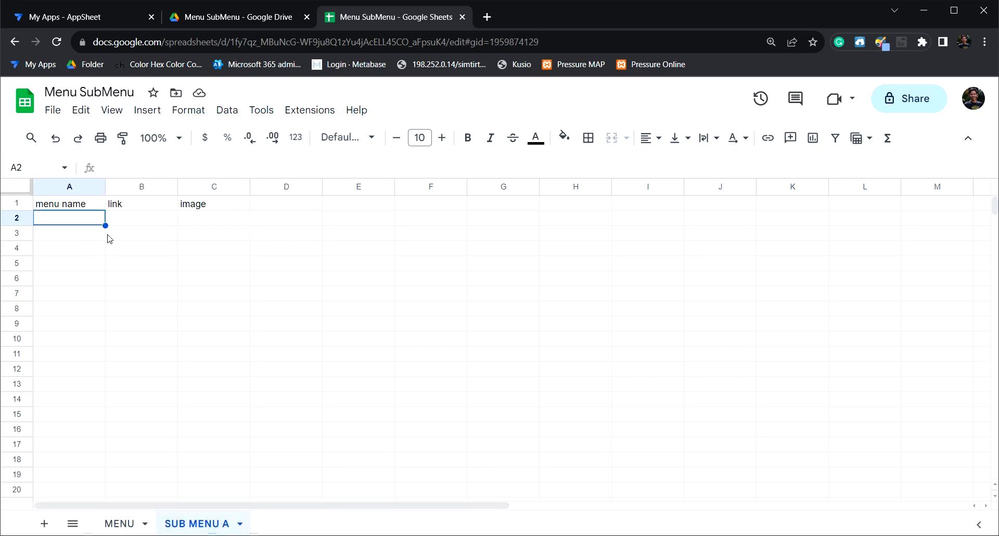
{"action": "key", "text": "ctrl+v"}
Change A2 to Sub Menu A1 and fill down through Sub Menu A4 in A5
{"action": "left_click", "coordinate": [144, 312]}
{"action": "left_click", "coordinate": [91, 222]}
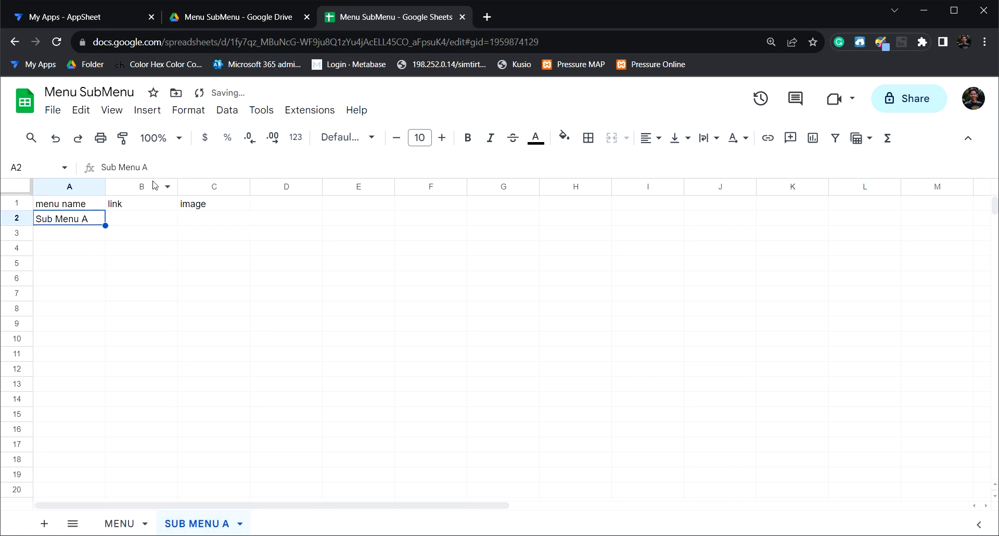
{"action": "left_click", "coordinate": [157, 168]}
{"action": "type", "text": "1"}
{"action": "left_click", "coordinate": [186, 294]}
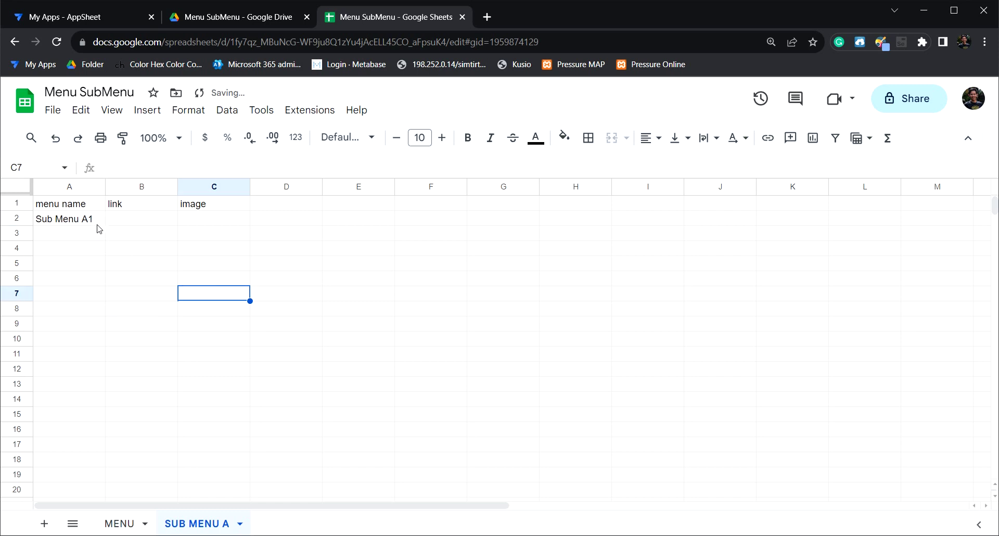
{"action": "left_click", "coordinate": [99, 221]}
{"action": "left_click_drag", "start_coordinate": [105, 225], "coordinate": [111, 268]}
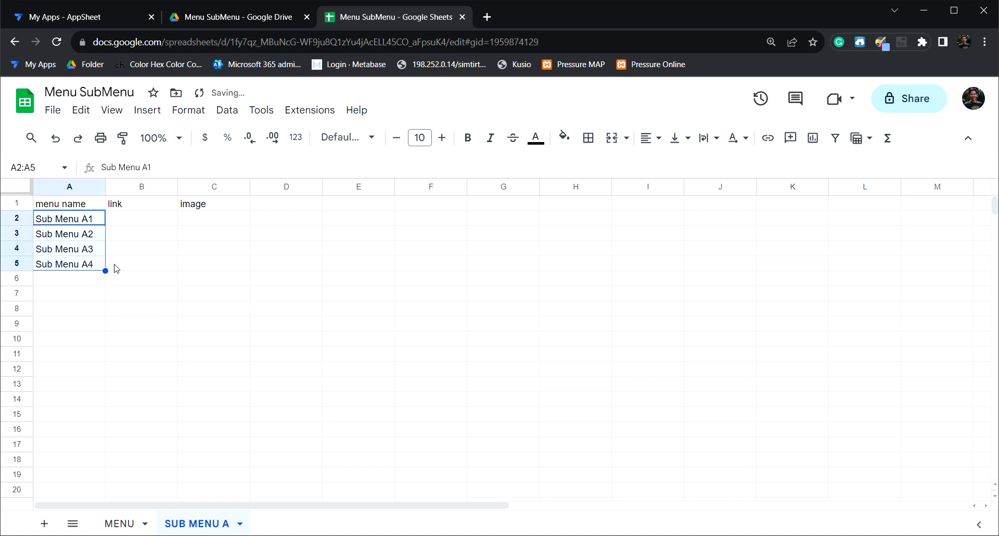
Copy the names Sub Menu A1–A4 into link cells B2:B5
{"action": "left_click", "coordinate": [151, 264]}
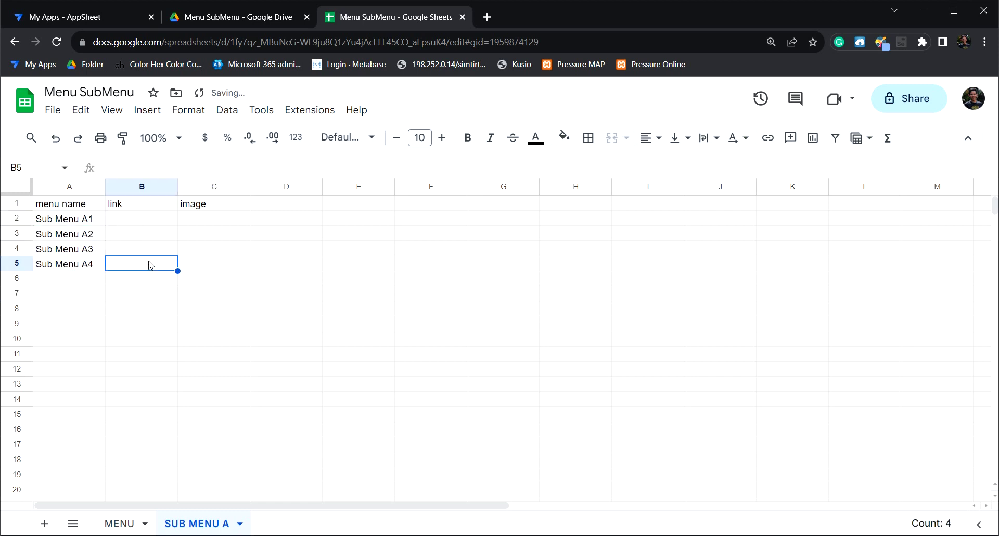
{"action": "left_click", "coordinate": [143, 223]}
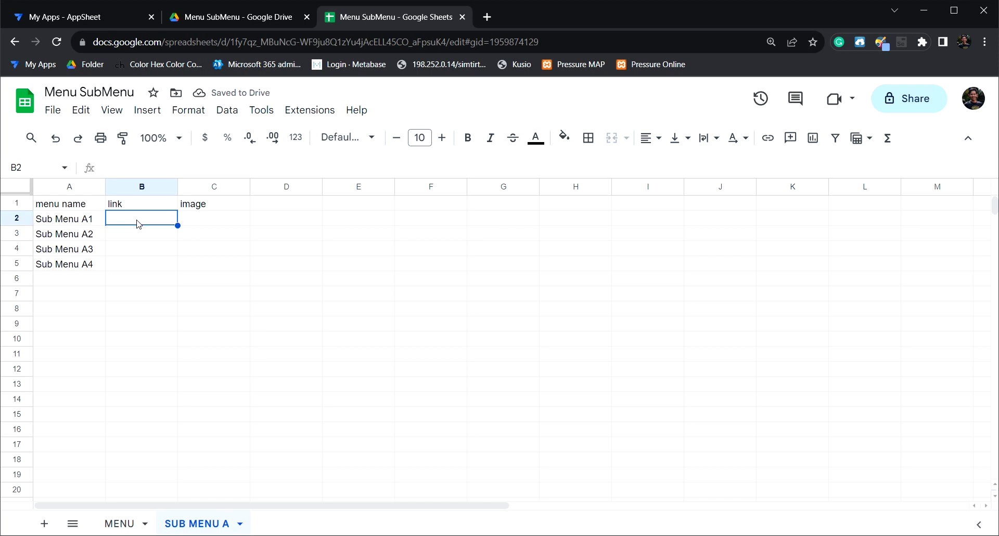
{"action": "left_click_drag", "start_coordinate": [80, 225], "coordinate": [89, 268]}
{"action": "key", "text": "ctrl+c"}
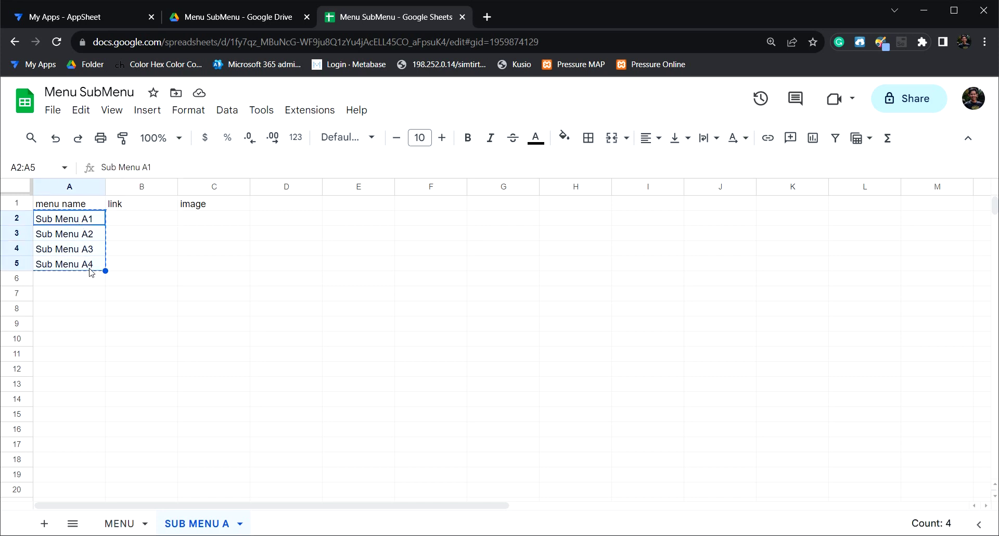
{"action": "left_click", "coordinate": [142, 226]}
{"action": "key", "text": "ctrl+v"}
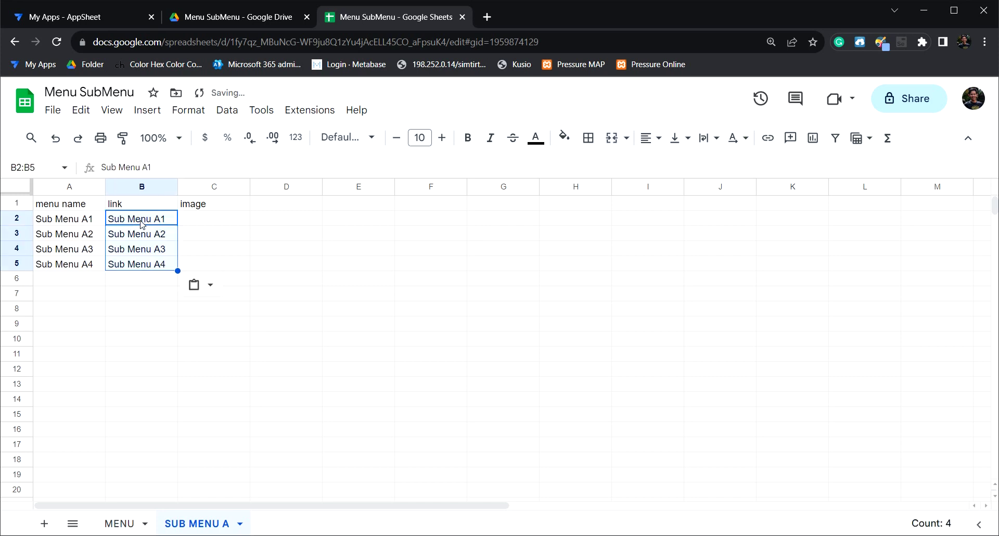
{"action": "left_click", "coordinate": [141, 306]}
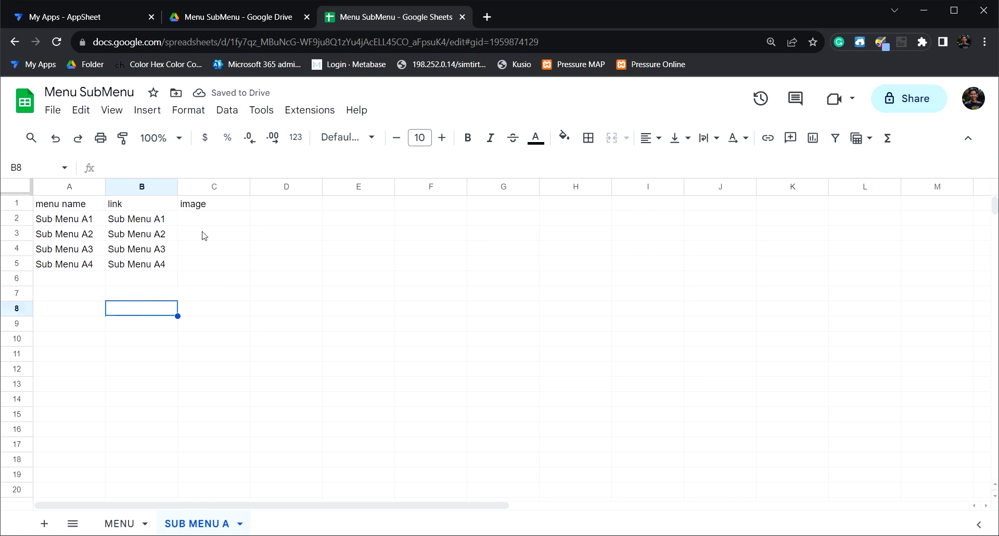
Paste MENU's .png image formula into C2, fill it to C5, then return to MENU
{"action": "left_click", "coordinate": [119, 523]}
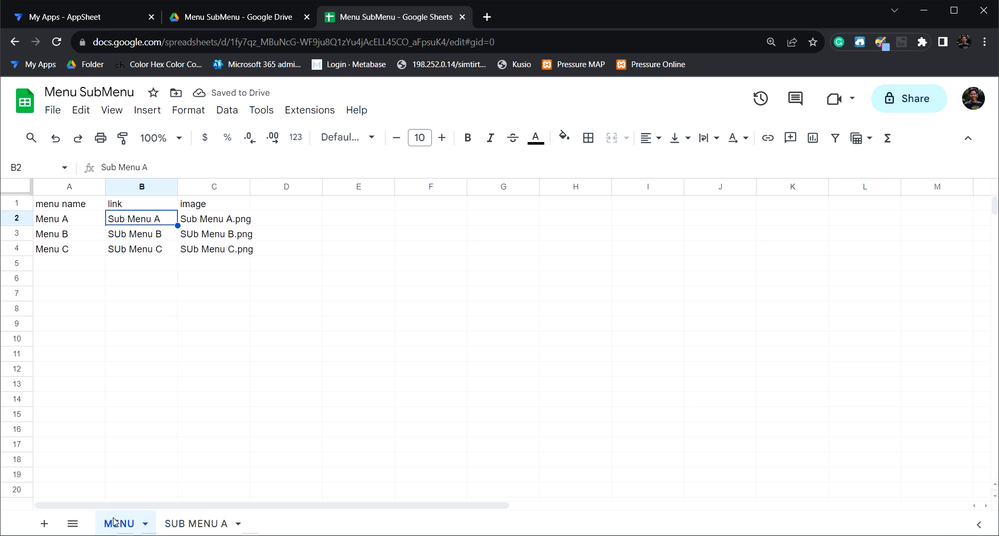
{"action": "left_click", "coordinate": [233, 225]}
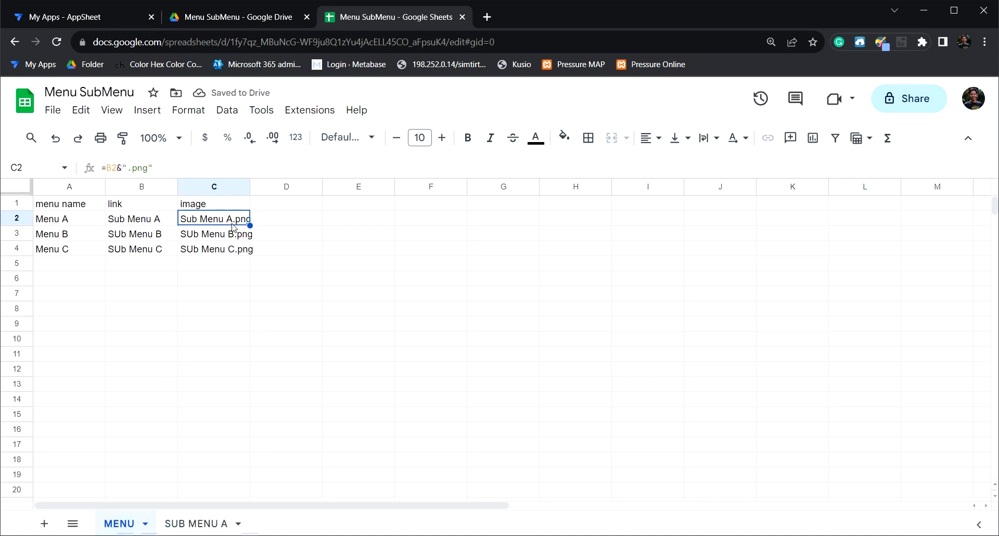
{"action": "left_click", "coordinate": [194, 523]}
{"action": "left_click", "coordinate": [199, 226]}
{"action": "type", "text": "=B2&\".png\""}
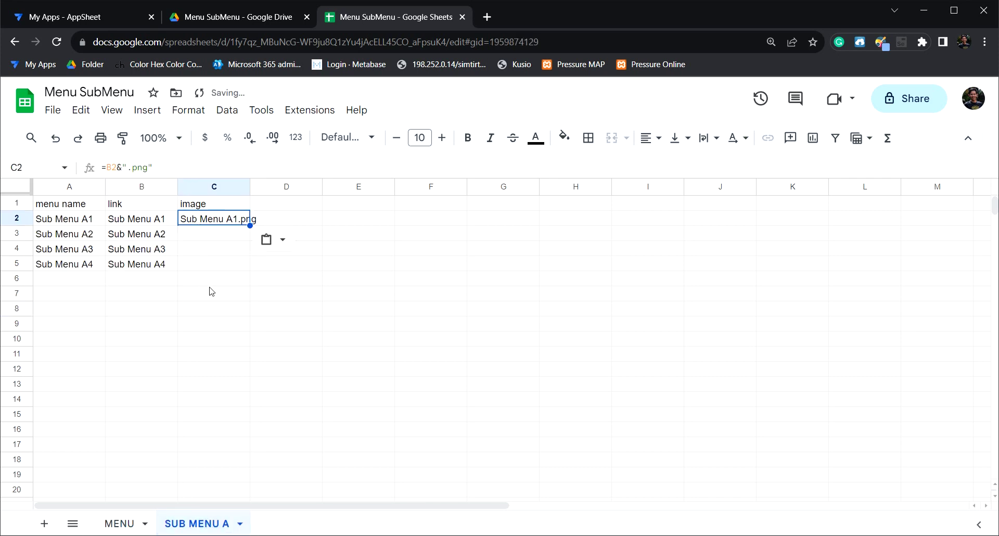
{"action": "left_click", "coordinate": [223, 279]}
{"action": "left_click", "coordinate": [228, 218]}
{"action": "left_click_drag", "start_coordinate": [250, 225], "coordinate": [249, 265]}
{"action": "left_click", "coordinate": [200, 341]}
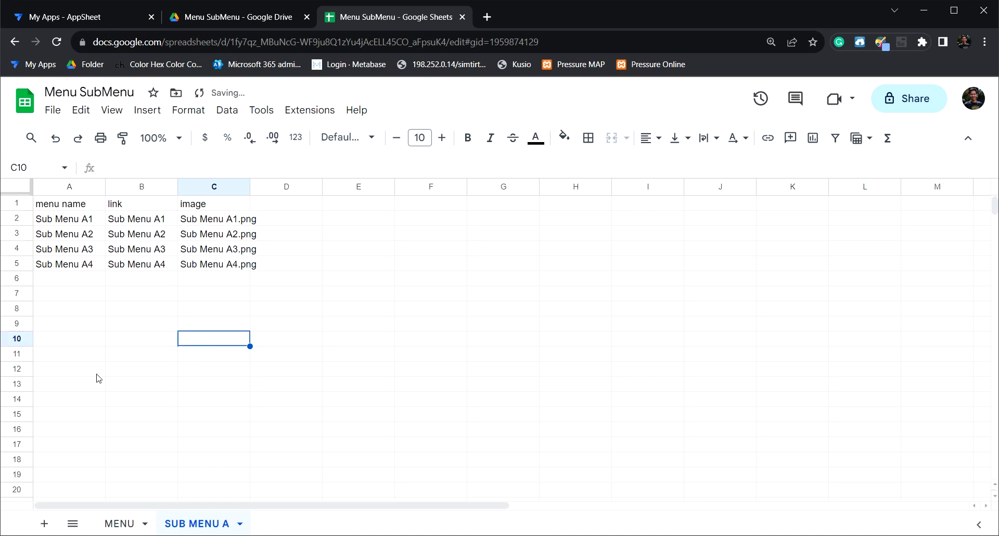
{"action": "left_click", "coordinate": [120, 522]}
{"action": "left_click", "coordinate": [196, 353]}
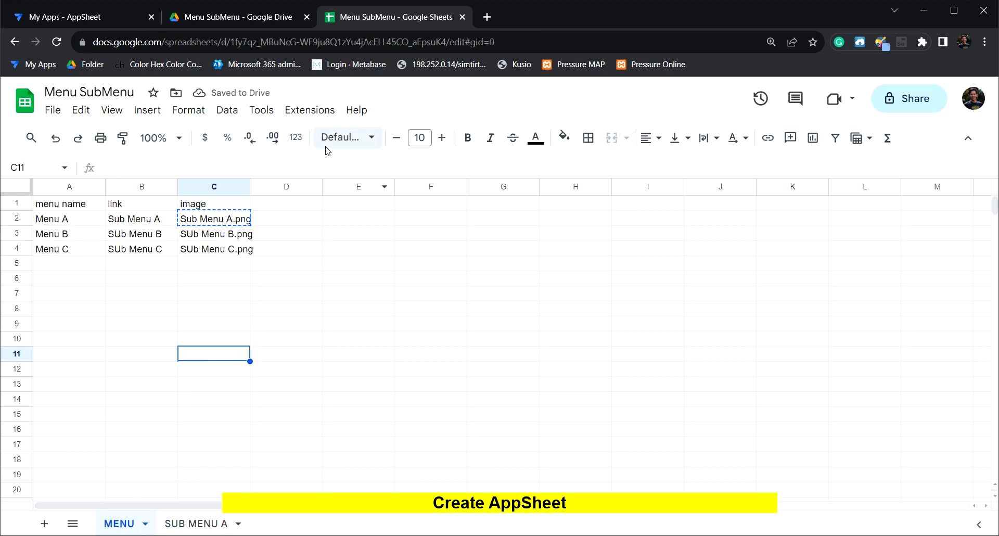
Create an AppSheet app via Extensions > AppSheet > Create an app and show its Data tables
{"action": "left_click", "coordinate": [310, 111]}
{"action": "mouse_move", "coordinate": [400, 219]}
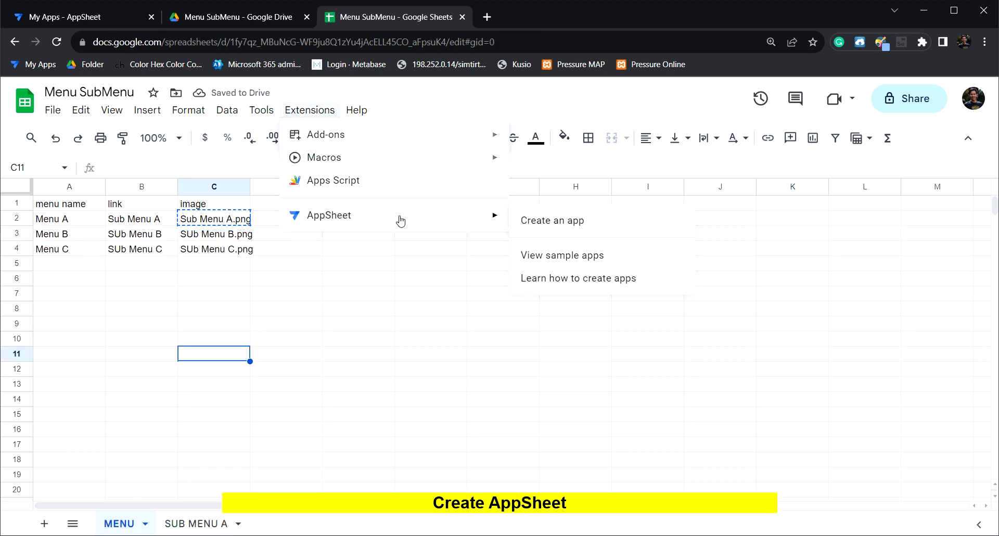
{"action": "left_click", "coordinate": [543, 225]}
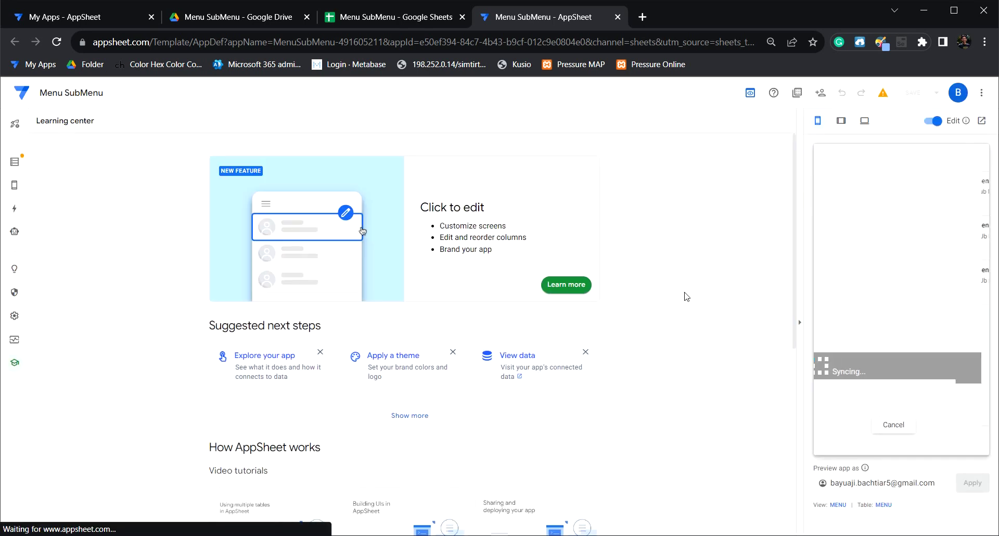
{"action": "scroll", "coordinate": [483, 331], "scroll_direction": "down", "scroll_amount": 6}
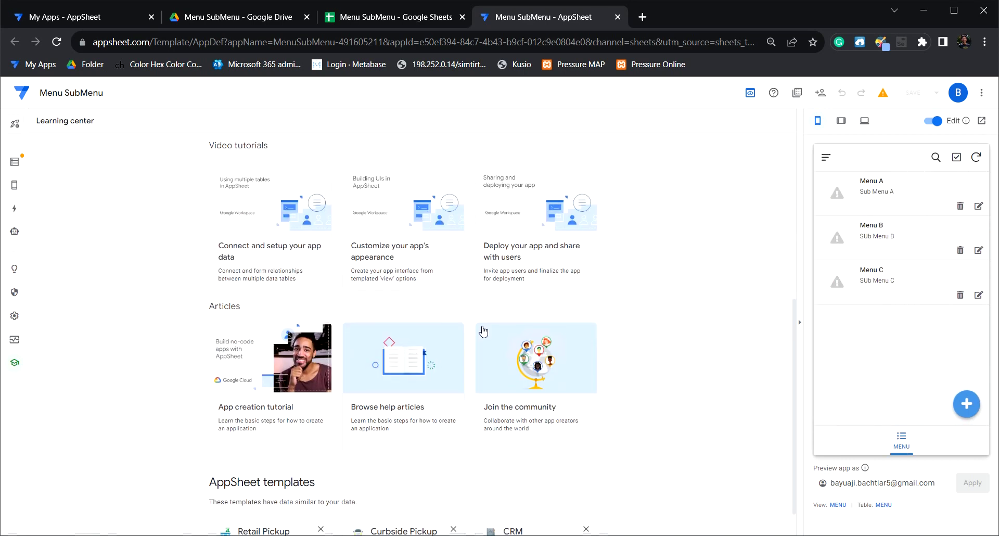
{"action": "scroll", "coordinate": [483, 331], "scroll_direction": "up", "scroll_amount": 6}
{"action": "left_click", "coordinate": [15, 162]}
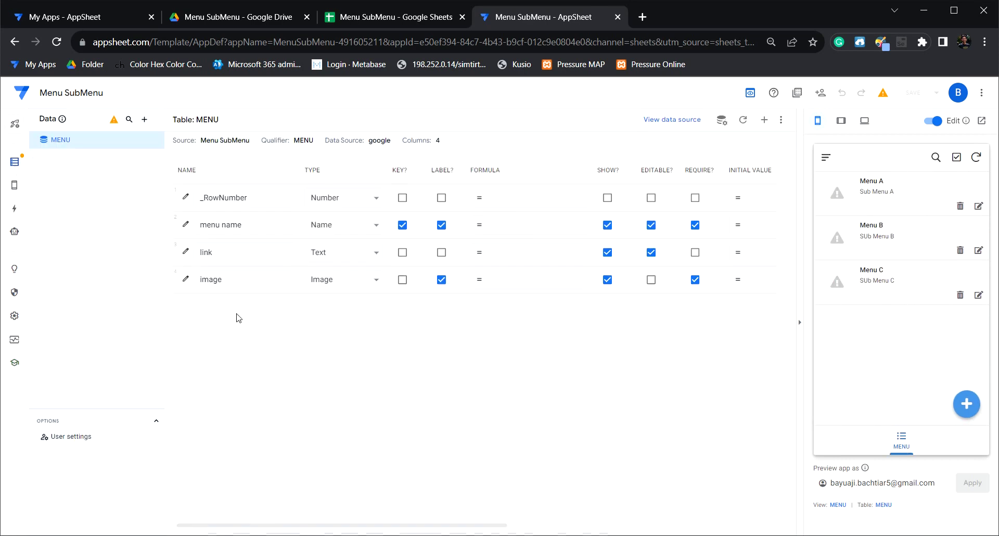
Add the SUB MENU A sheet to the app's data as a read-only table
{"action": "left_click", "coordinate": [144, 120]}
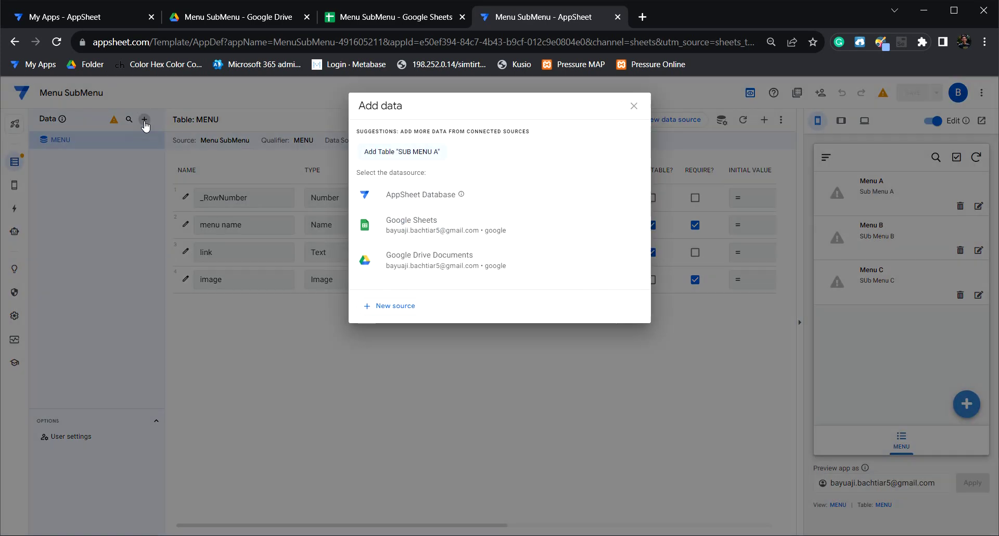
{"action": "left_click", "coordinate": [406, 156]}
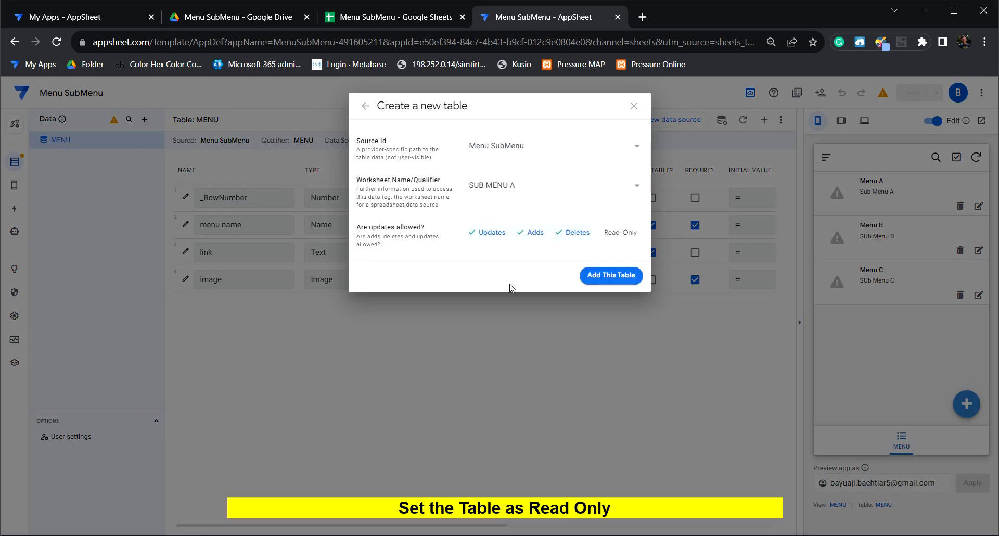
{"action": "left_click", "coordinate": [627, 238]}
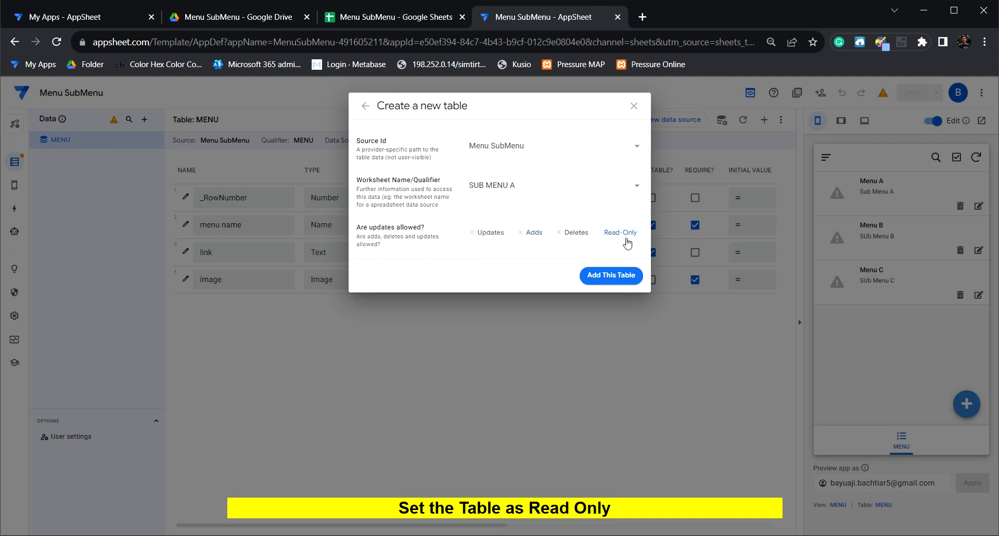
{"action": "left_click", "coordinate": [624, 280]}
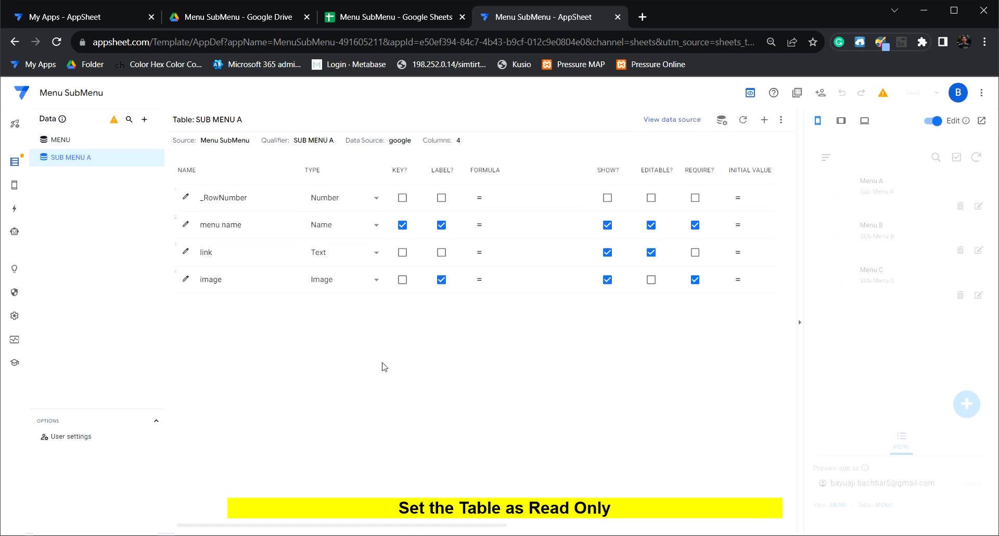
Set the MENU table to read-only and save the app
{"action": "left_click", "coordinate": [78, 139]}
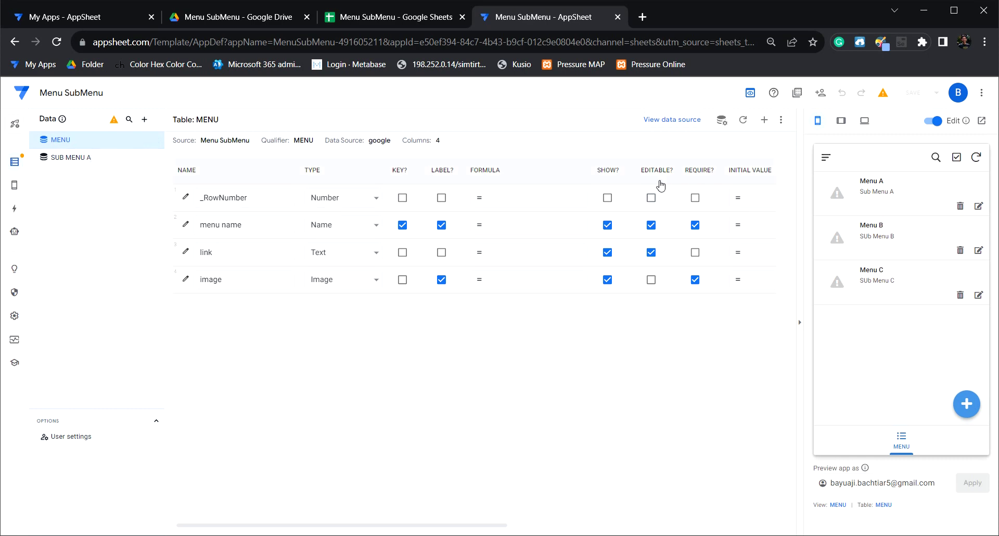
{"action": "left_click", "coordinate": [721, 119]}
{"action": "left_click", "coordinate": [613, 178]}
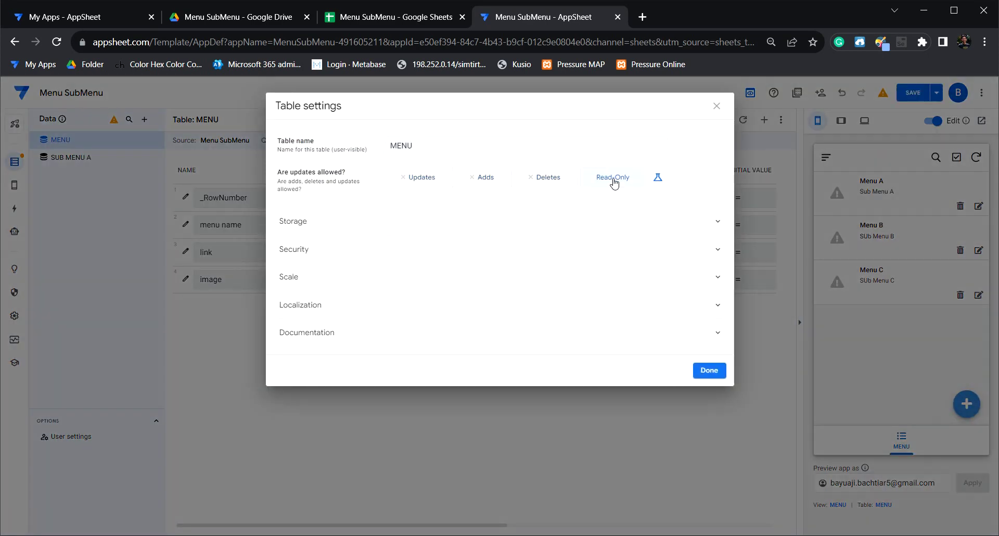
{"action": "left_click", "coordinate": [709, 370]}
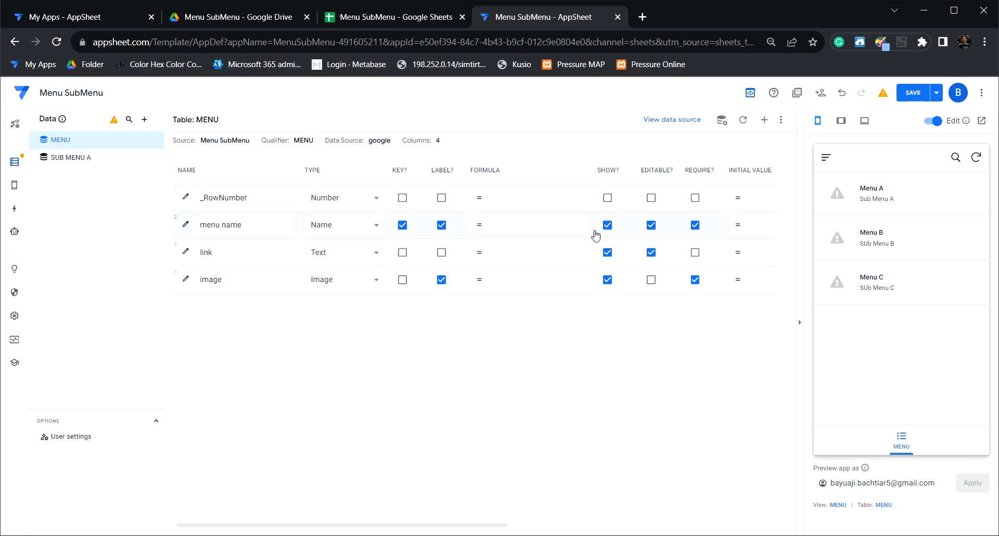
{"action": "left_click", "coordinate": [722, 119]}
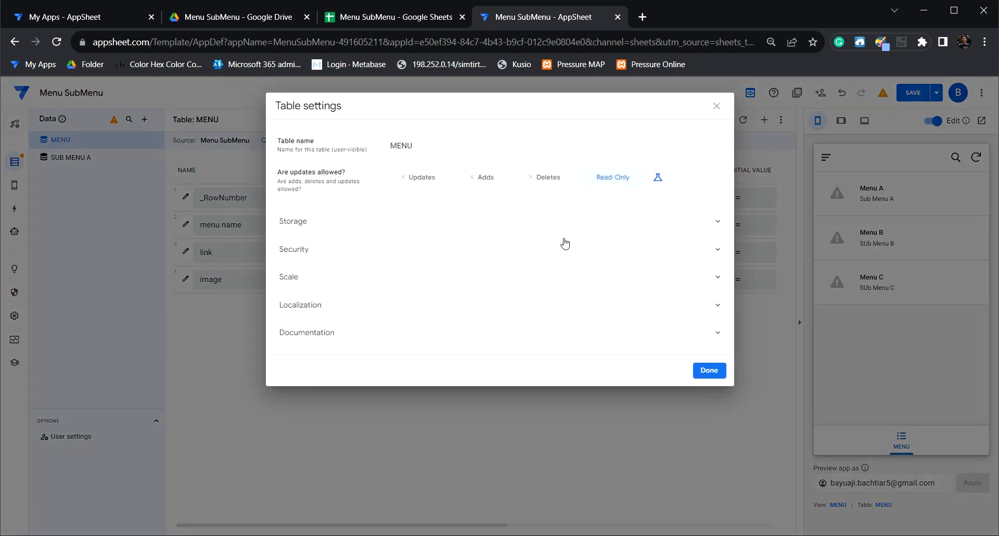
{"action": "left_click", "coordinate": [716, 371]}
{"action": "left_click", "coordinate": [915, 93]}
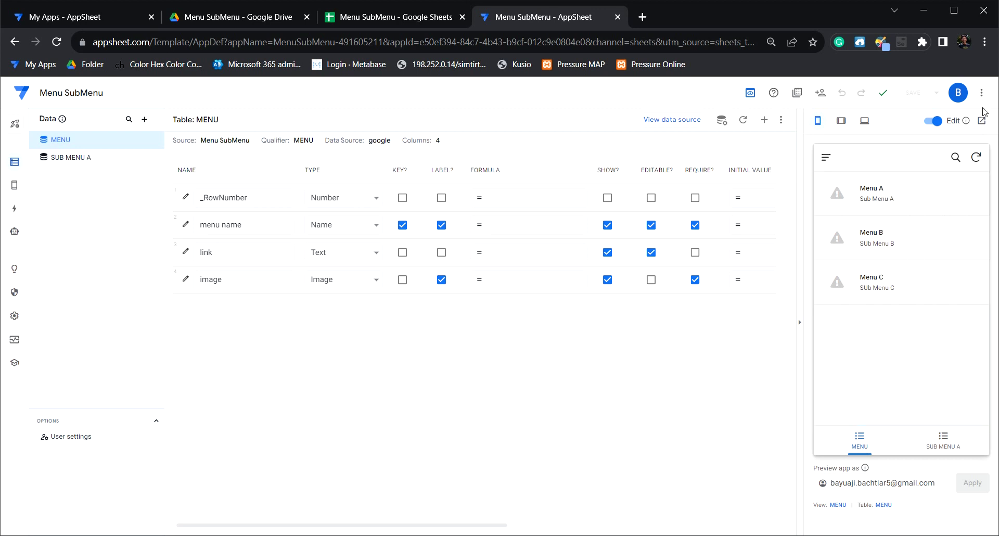
Test the preview by opening Menu A and Menu B details and returning to the MENU list
{"action": "left_click", "coordinate": [929, 125]}
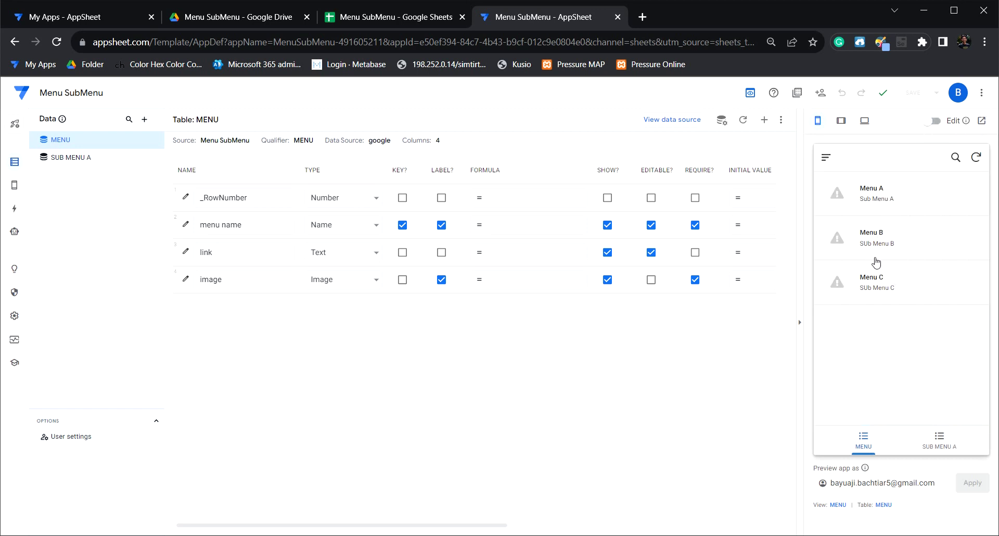
{"action": "left_click", "coordinate": [889, 189]}
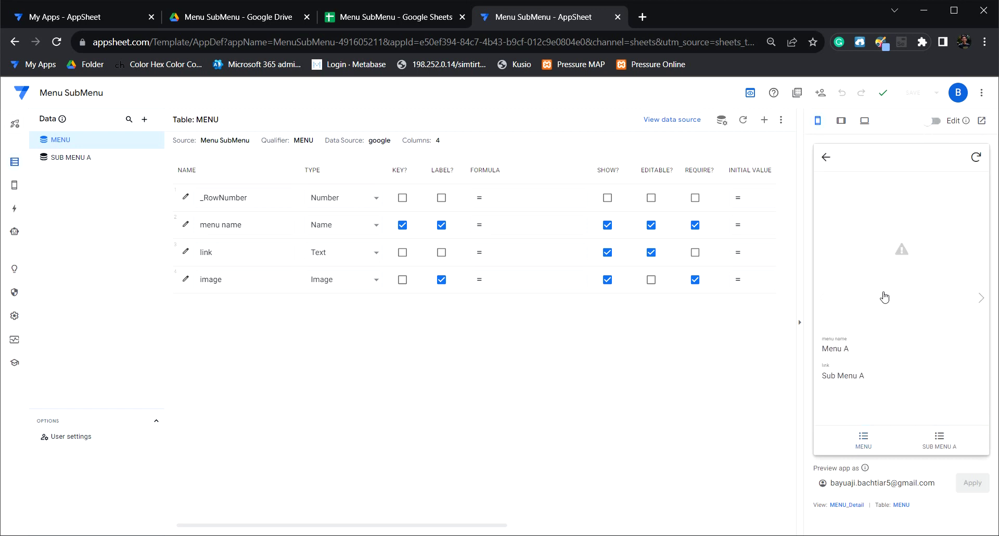
{"action": "left_click", "coordinate": [830, 163]}
{"action": "left_click", "coordinate": [890, 239]}
{"action": "left_click", "coordinate": [824, 159]}
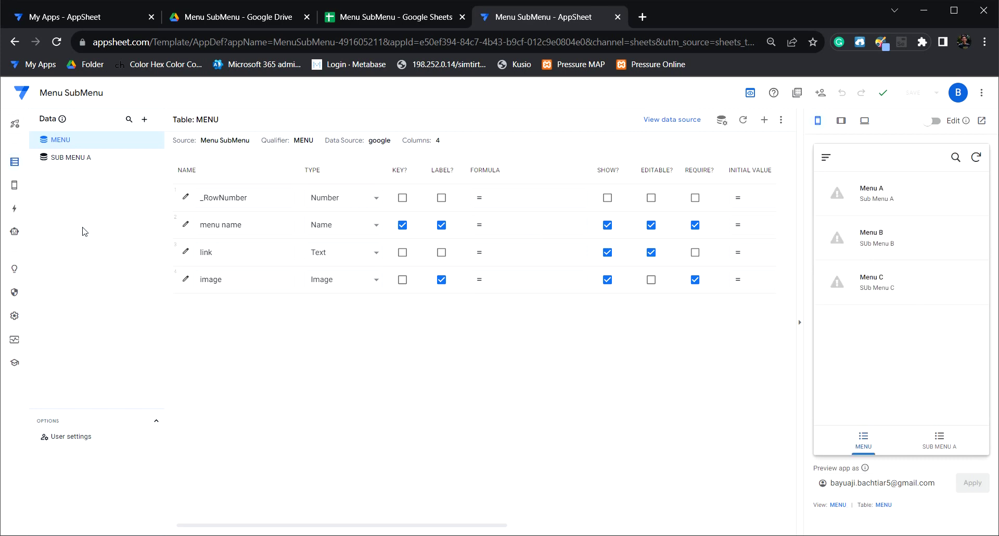
{"action": "left_click", "coordinate": [14, 185]}
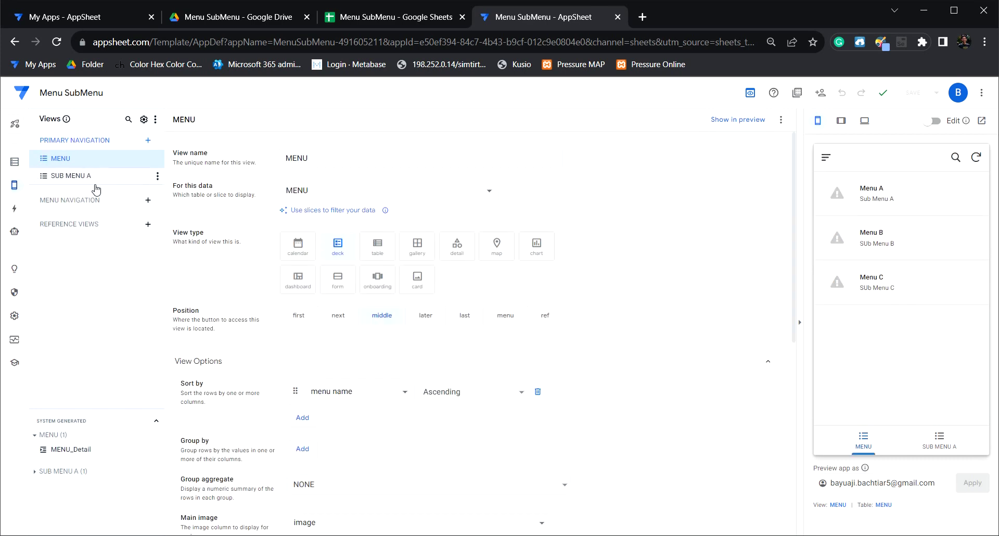
Open the SUB MENU A view's settings and select its view name
{"action": "left_click", "coordinate": [90, 180]}
{"action": "left_click", "coordinate": [323, 158]}
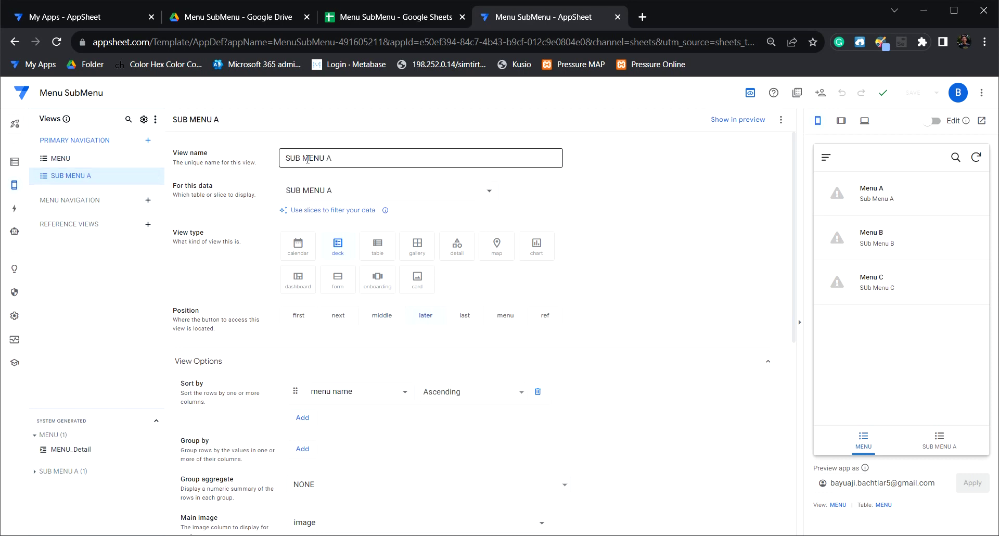
{"action": "left_click_drag", "start_coordinate": [323, 158], "coordinate": [271, 158]}
{"action": "left_click", "coordinate": [331, 158]}
{"action": "left_click_drag", "start_coordinate": [332, 159], "coordinate": [287, 158]}
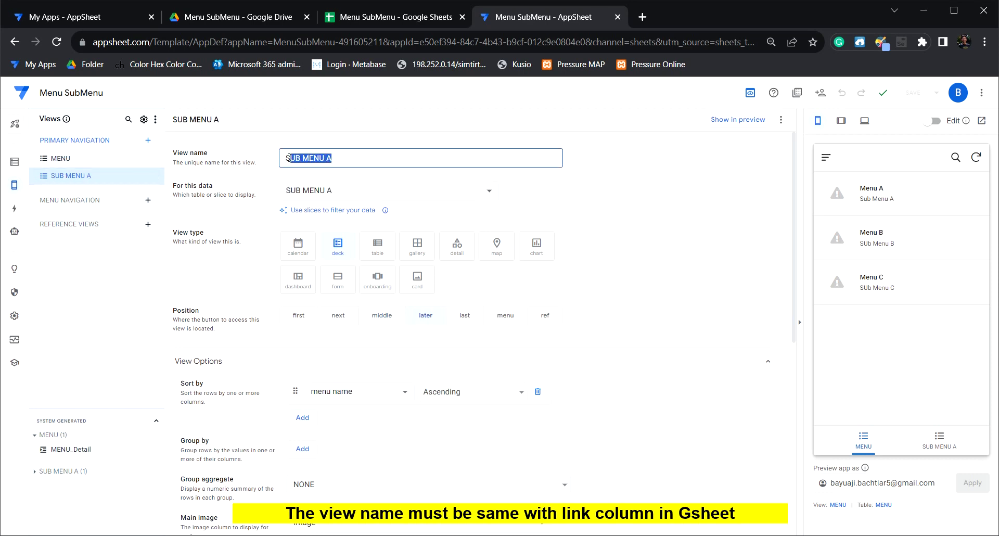
Confirm the name matches the Sub Menu A link value in sheet cell B2
{"action": "left_click", "coordinate": [372, 20]}
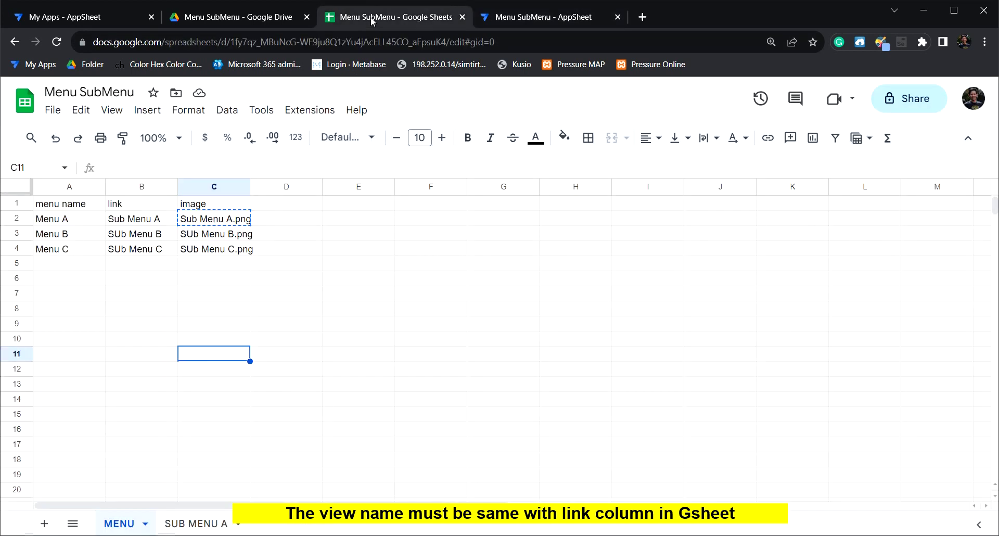
{"action": "left_click", "coordinate": [152, 415]}
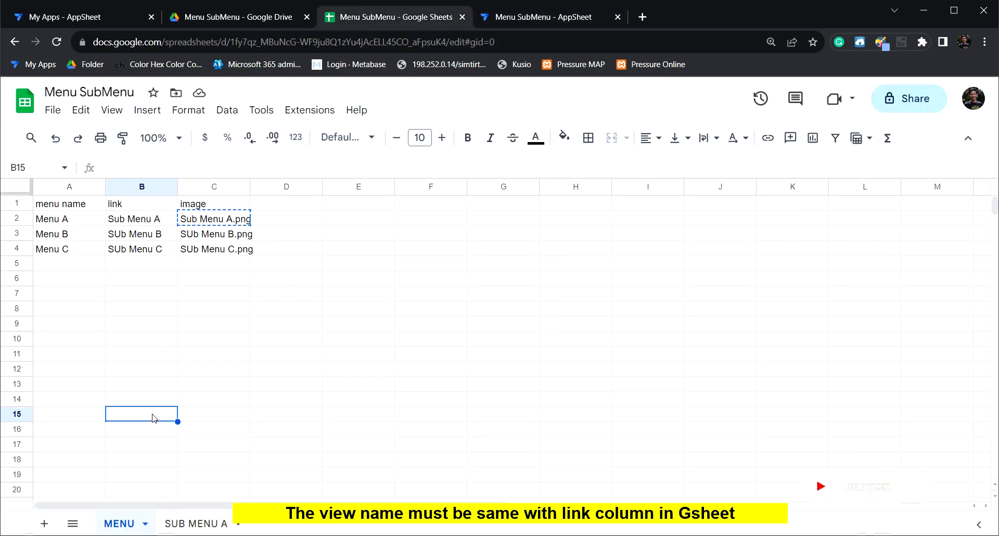
{"action": "key", "text": "Escape"}
{"action": "left_click", "coordinate": [139, 221]}
{"action": "left_click", "coordinate": [538, 19]}
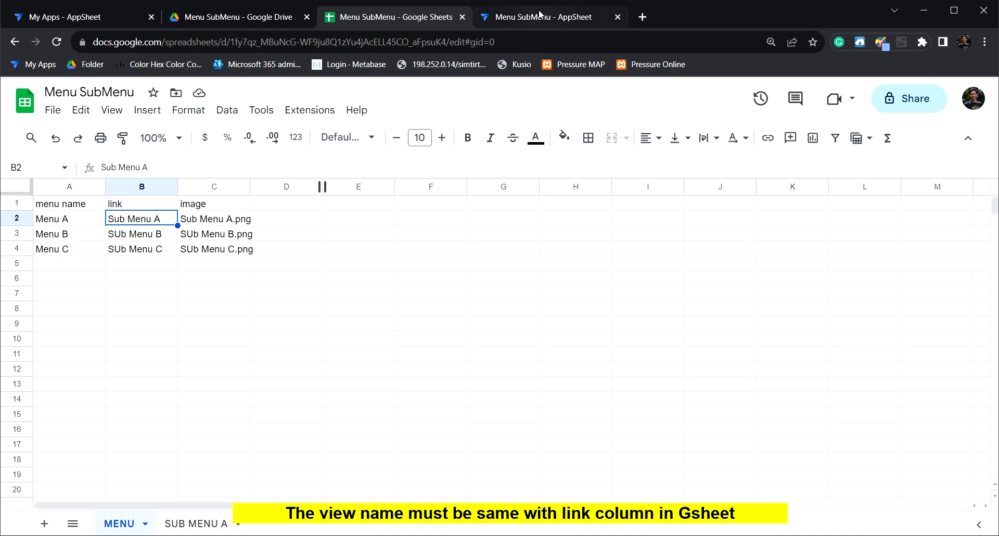
{"action": "left_click", "coordinate": [590, 201]}
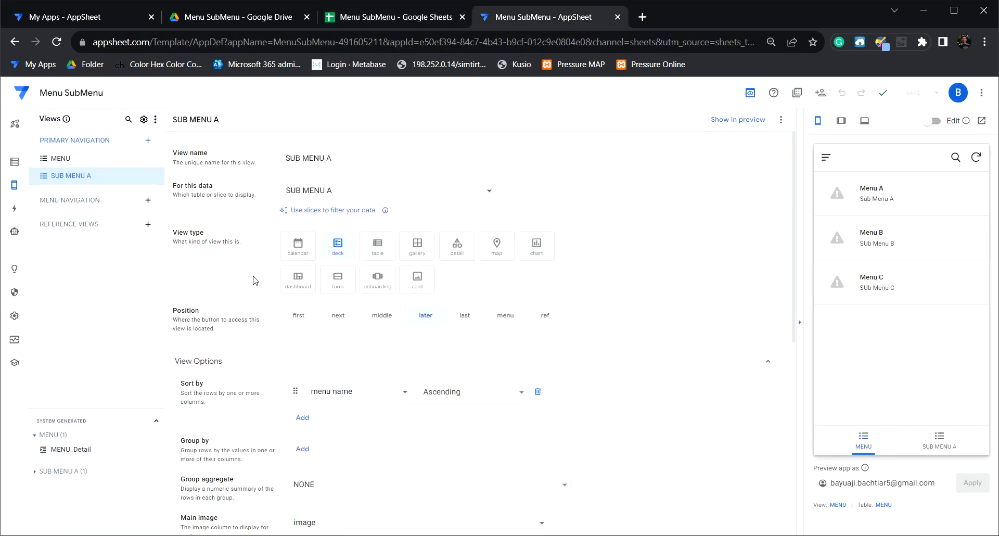
Set the MENU view's secondary header to None, turn off its action bar, and save
{"action": "left_click", "coordinate": [65, 160]}
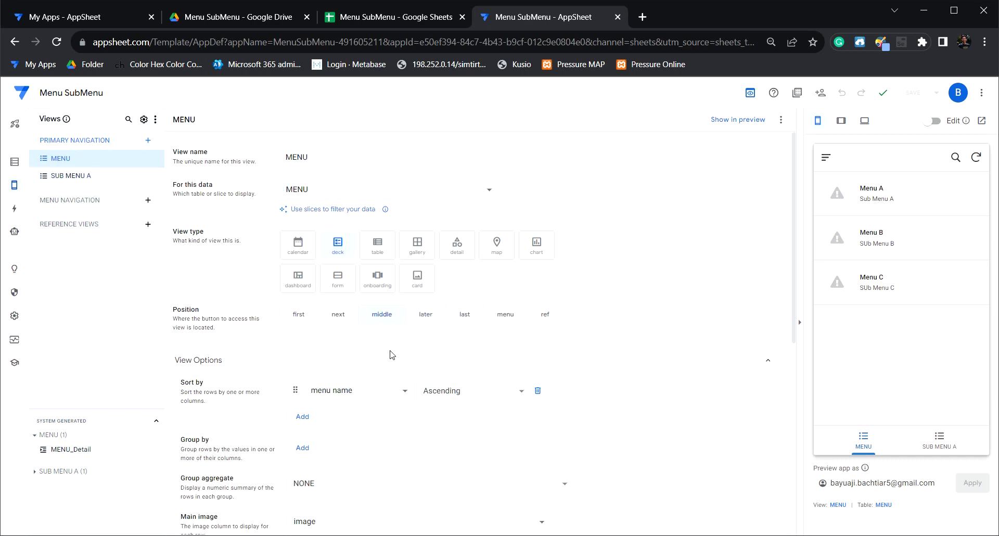
{"action": "scroll", "coordinate": [390, 354], "scroll_direction": "down", "scroll_amount": 4}
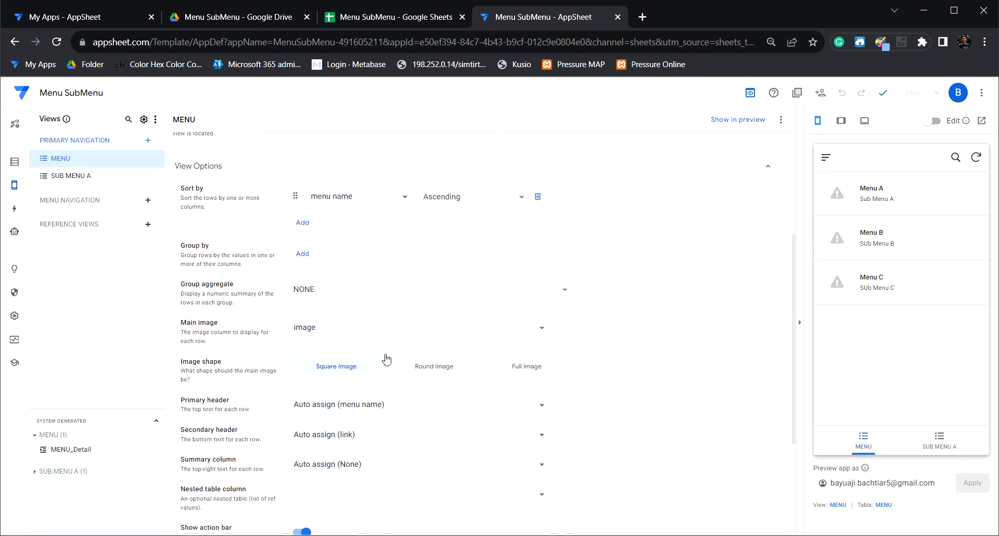
{"action": "left_click", "coordinate": [540, 442]}
{"action": "left_click", "coordinate": [458, 448]}
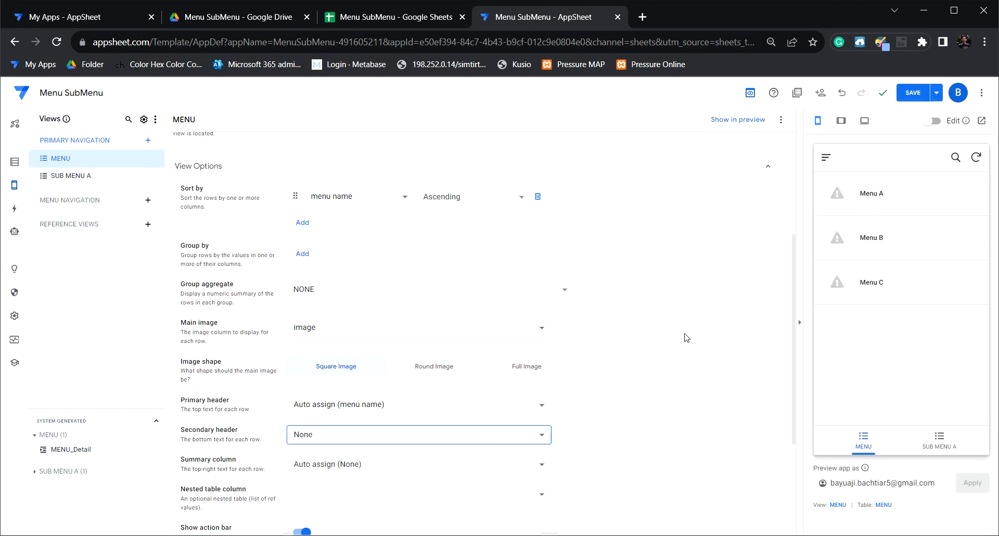
{"action": "scroll", "coordinate": [656, 399], "scroll_direction": "down", "scroll_amount": 1}
{"action": "left_click", "coordinate": [303, 467]}
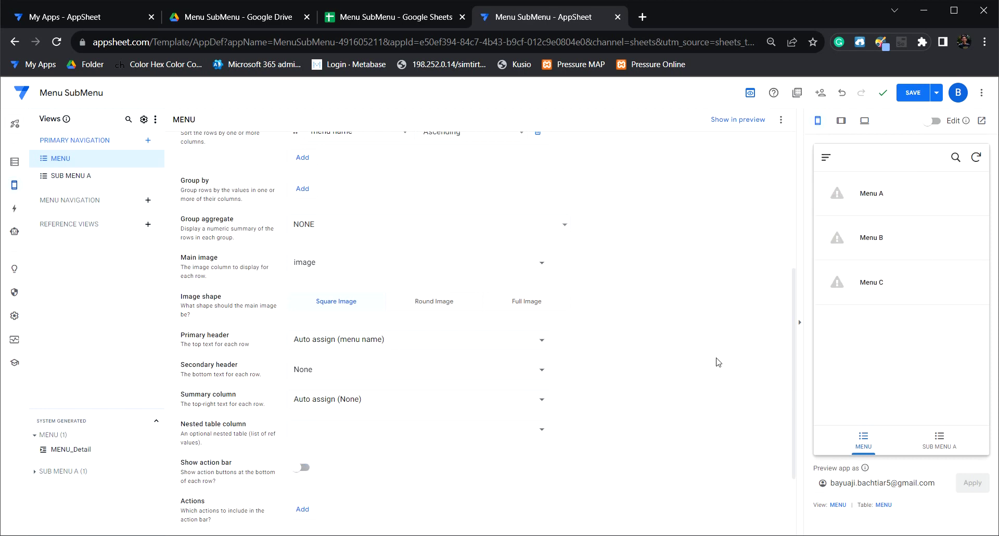
{"action": "scroll", "coordinate": [708, 356], "scroll_direction": "up", "scroll_amount": 5}
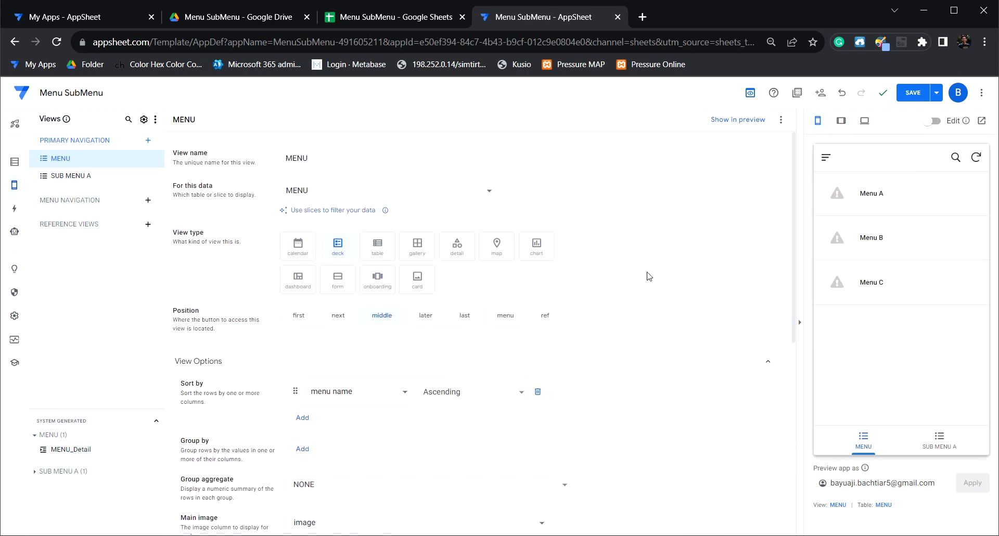
{"action": "left_click", "coordinate": [913, 93]}
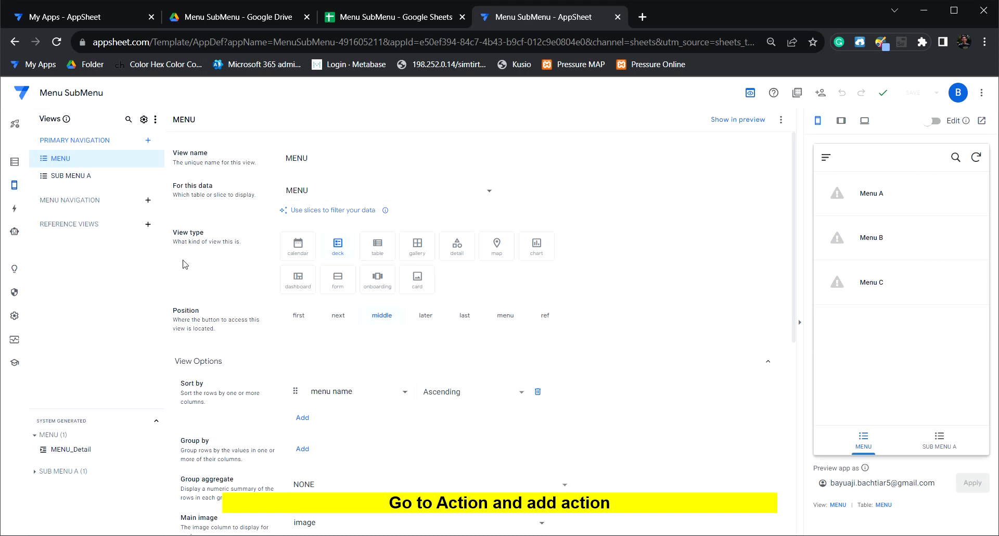
Create a new action named View Sub Menu of type 'App: go to another view within this app'
{"action": "left_click", "coordinate": [20, 216]}
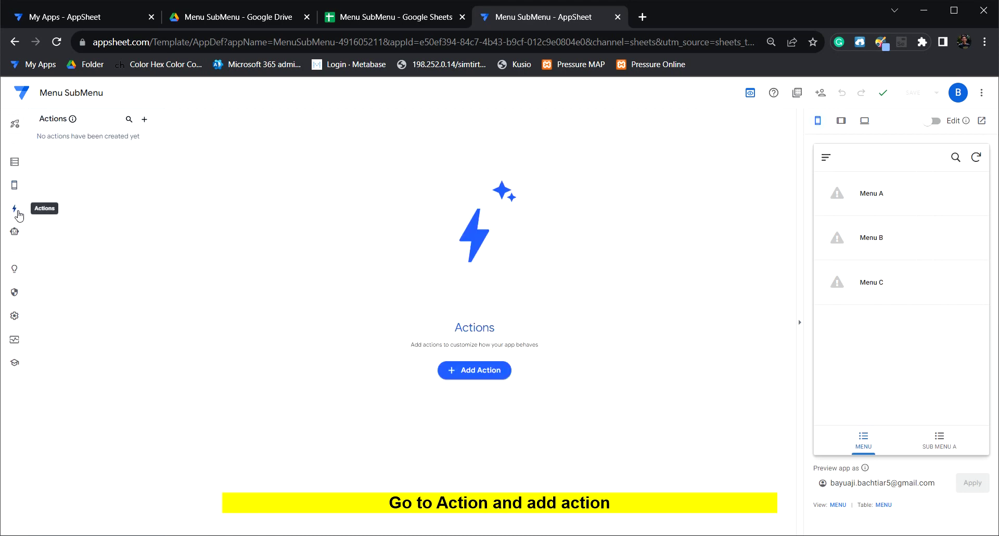
{"action": "left_click", "coordinate": [145, 123]}
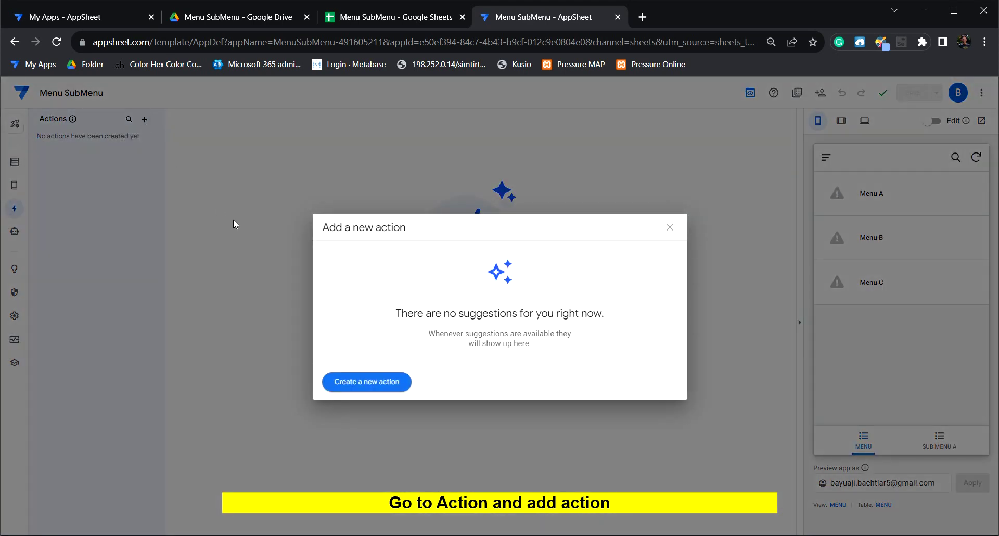
{"action": "left_click", "coordinate": [384, 383]}
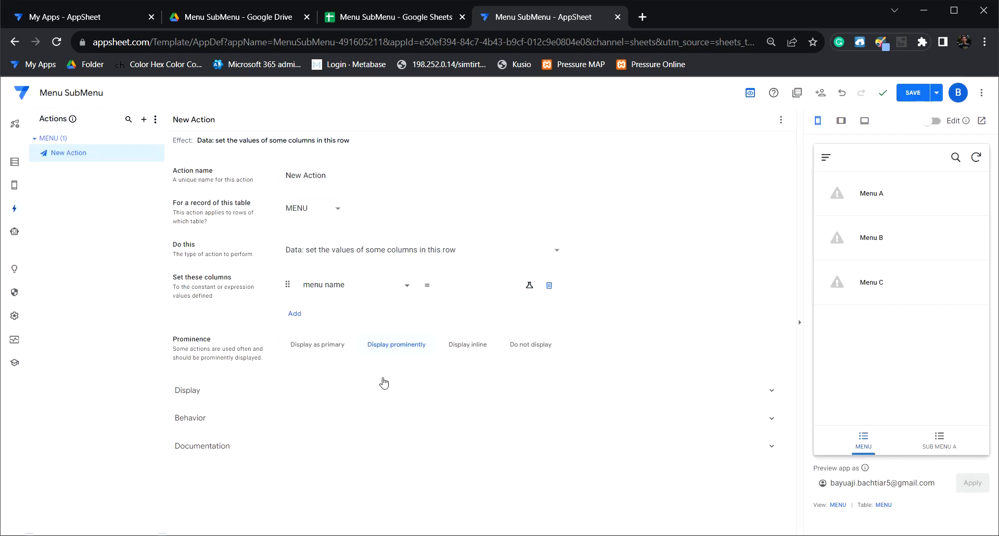
{"action": "left_click_drag", "start_coordinate": [341, 177], "coordinate": [266, 185]}
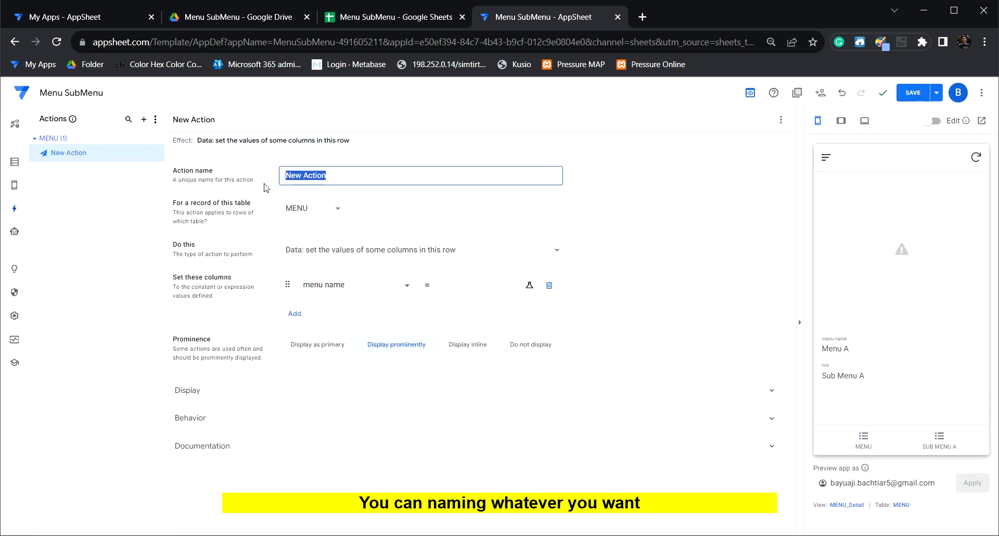
{"action": "type", "text": "View Sub Menu"}
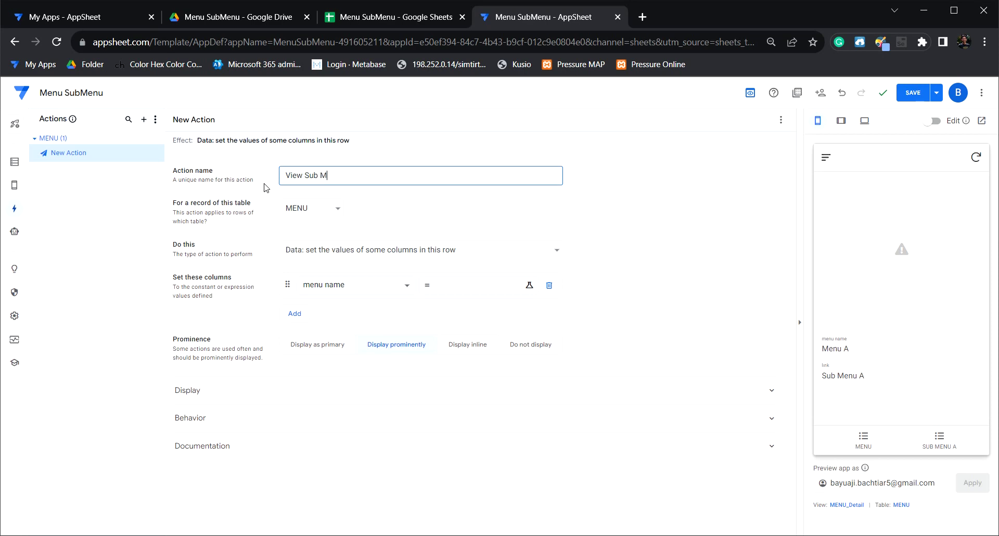
{"action": "left_click", "coordinate": [398, 250]}
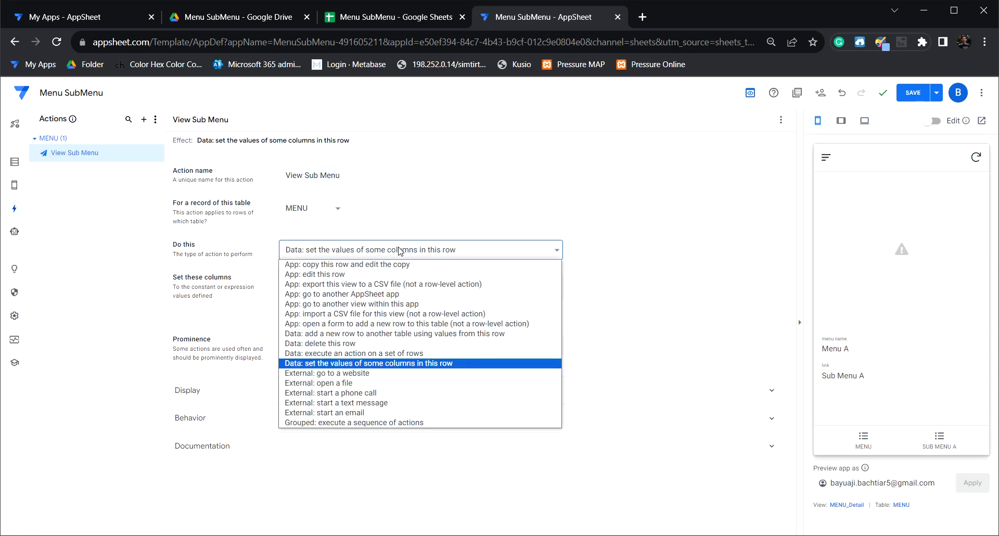
{"action": "left_click", "coordinate": [341, 306]}
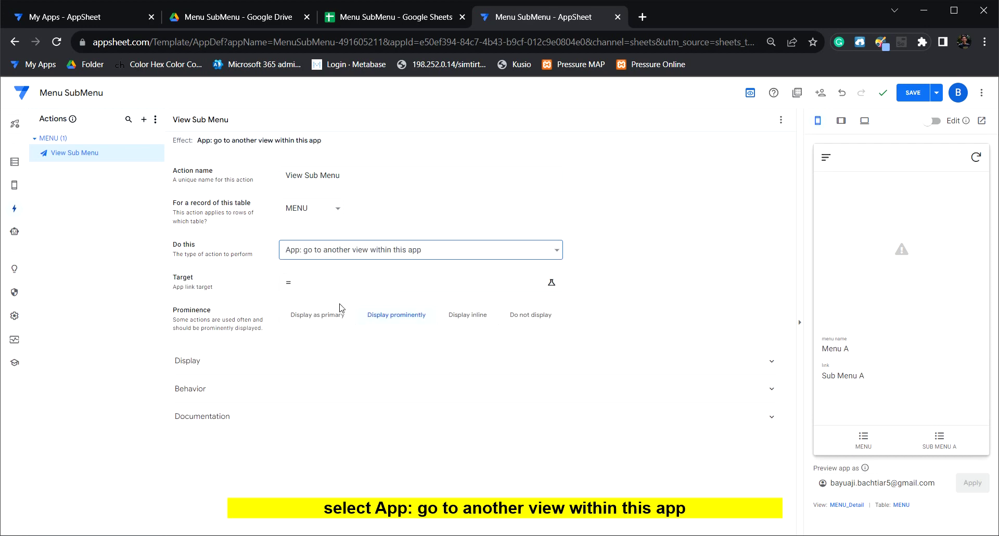
Set the View Sub Menu target to linktoview([link]), checking link values B2–B4 in the sheet
{"action": "left_click", "coordinate": [368, 284]}
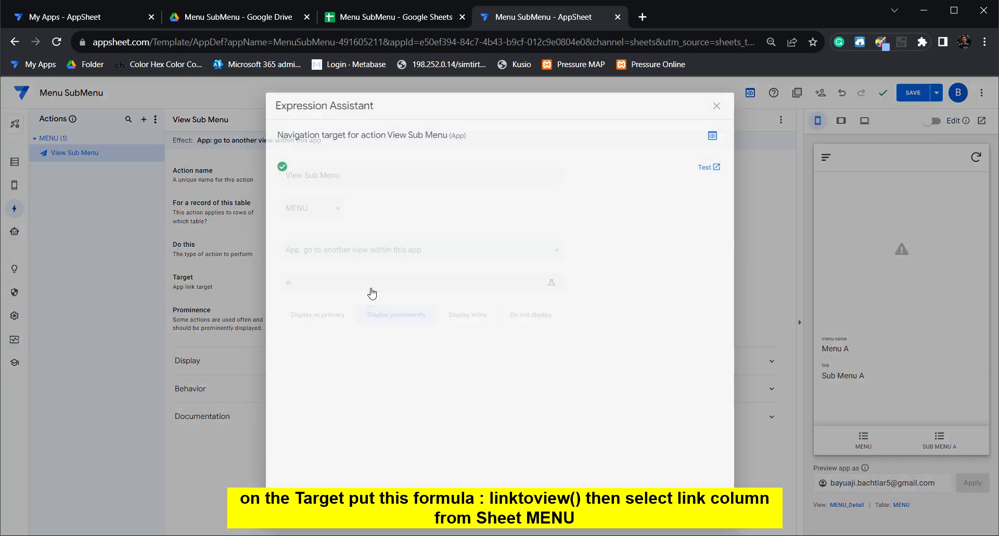
{"action": "type", "text": "li"}
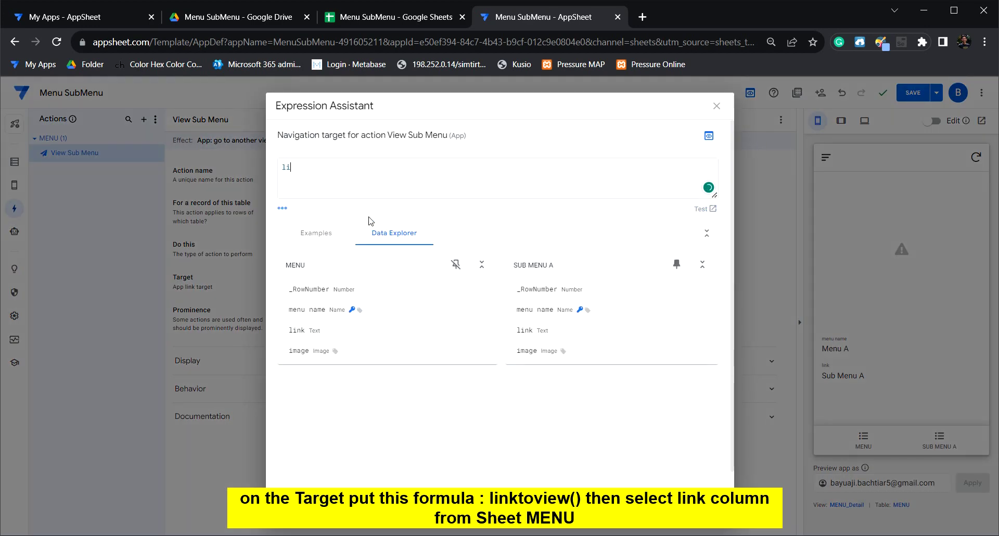
{"action": "type", "text": "nktoview"}
{"action": "type", "text": "()"}
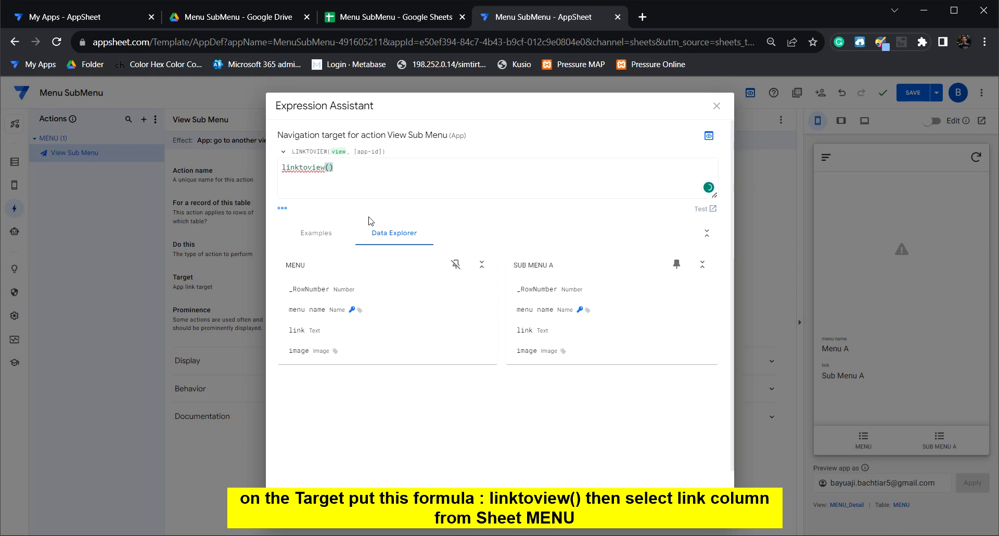
{"action": "mouse_move", "coordinate": [305, 323]}
{"action": "left_click", "coordinate": [476, 333]}
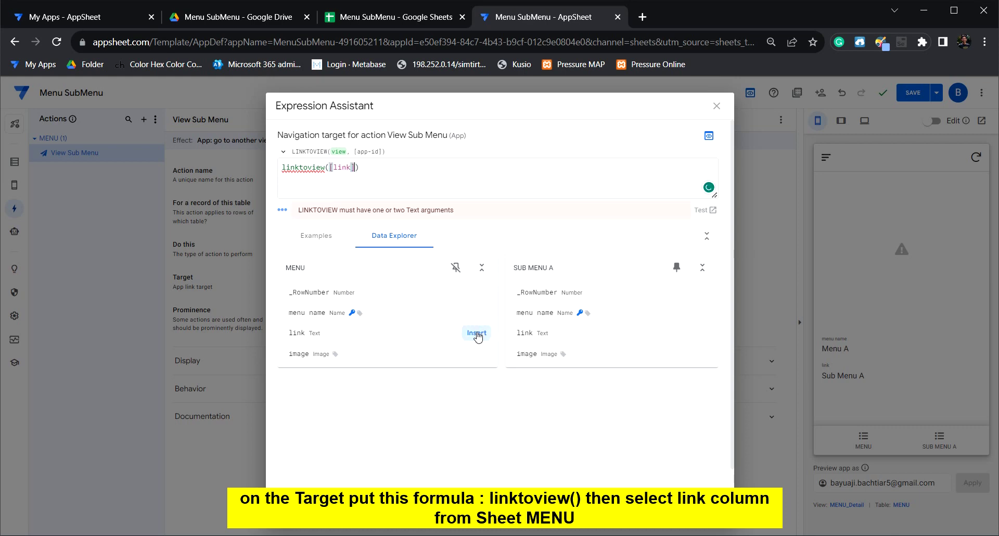
{"action": "left_click", "coordinate": [390, 17]}
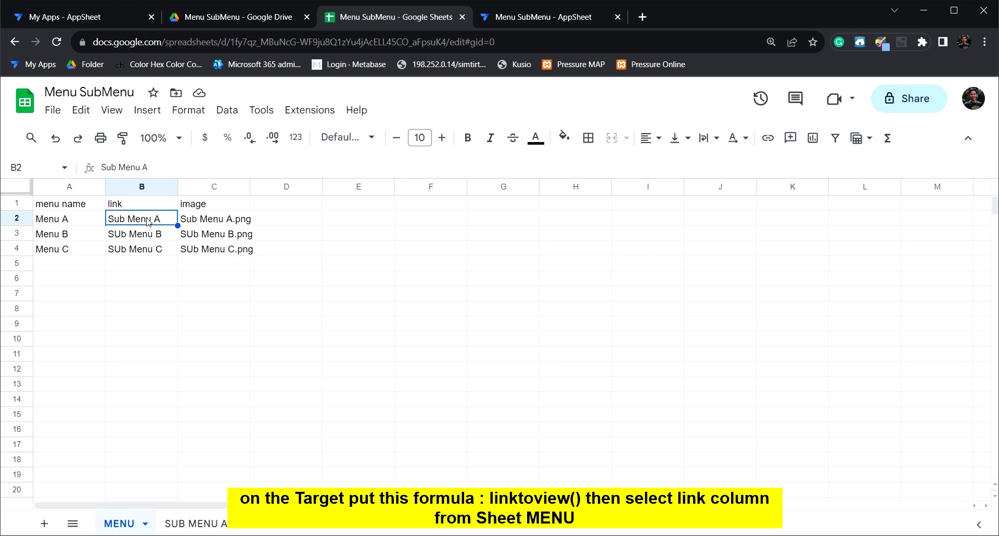
{"action": "left_click_drag", "start_coordinate": [149, 221], "coordinate": [148, 250]}
{"action": "left_click", "coordinate": [431, 294]}
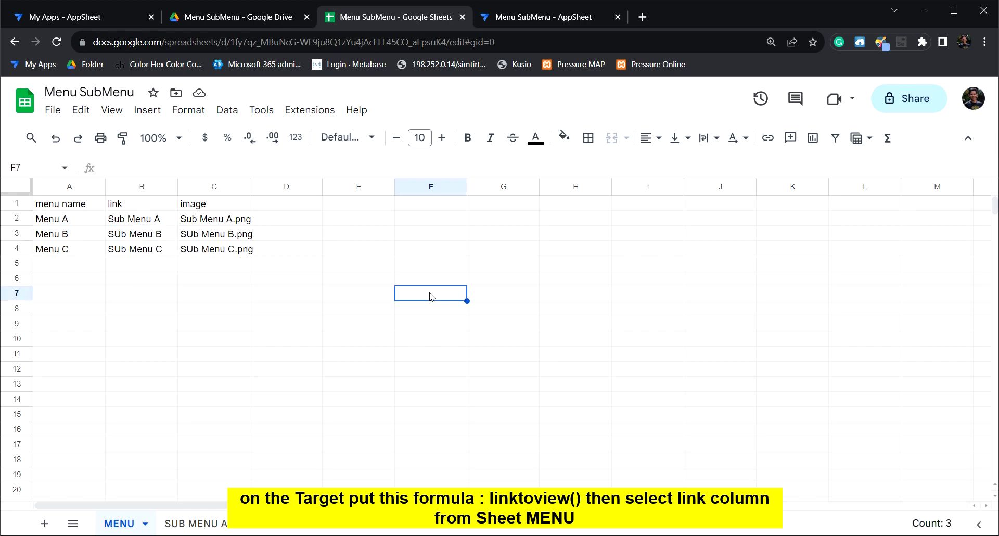
{"action": "left_click", "coordinate": [525, 13]}
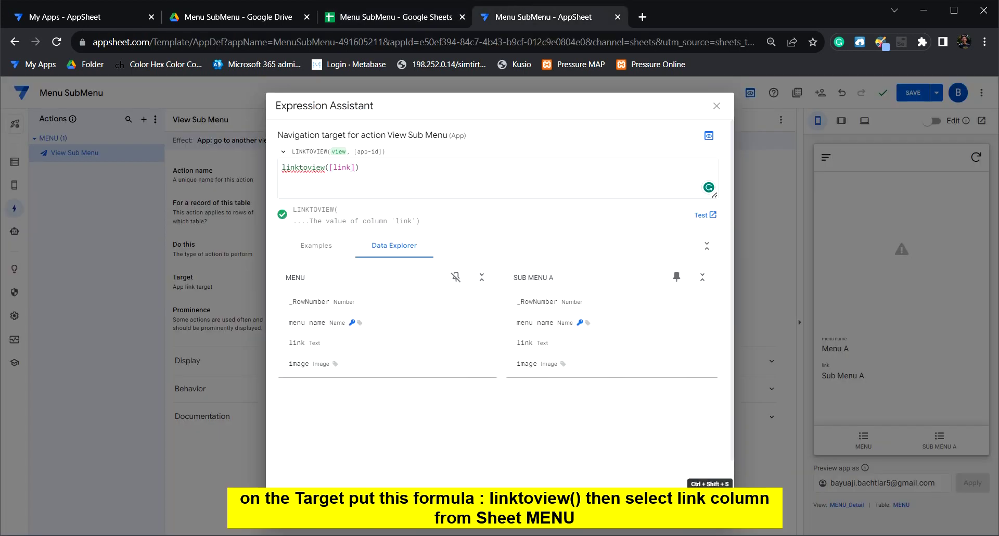
{"action": "left_click", "coordinate": [710, 489]}
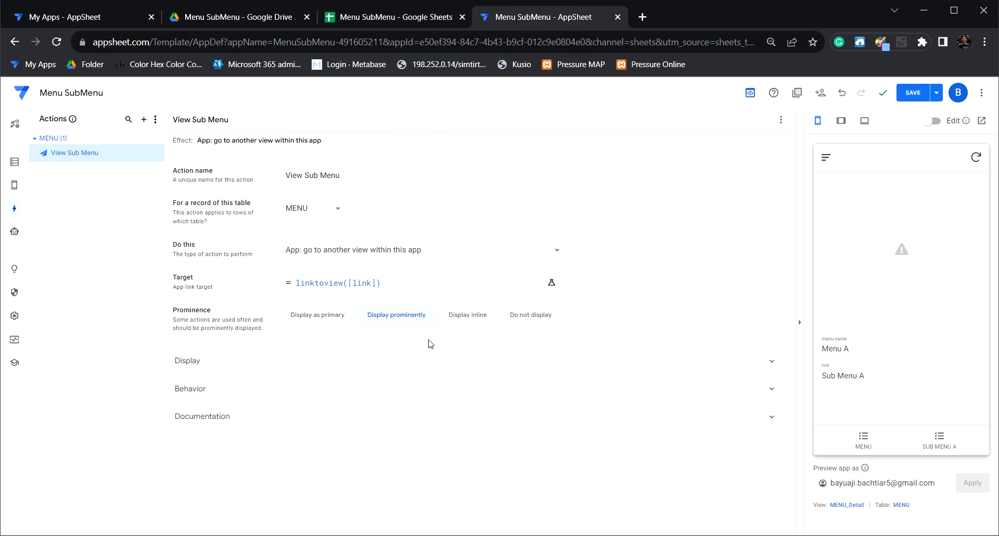
Set the View Sub Menu action's prominence to Do not display and save
{"action": "left_click", "coordinate": [530, 323]}
{"action": "left_click", "coordinate": [913, 93]}
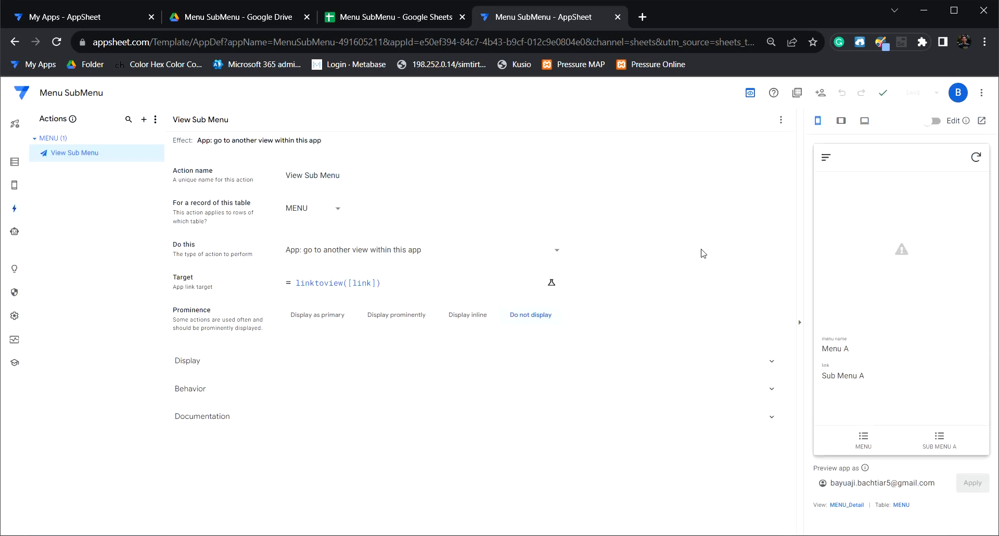
{"action": "left_click", "coordinate": [863, 439]}
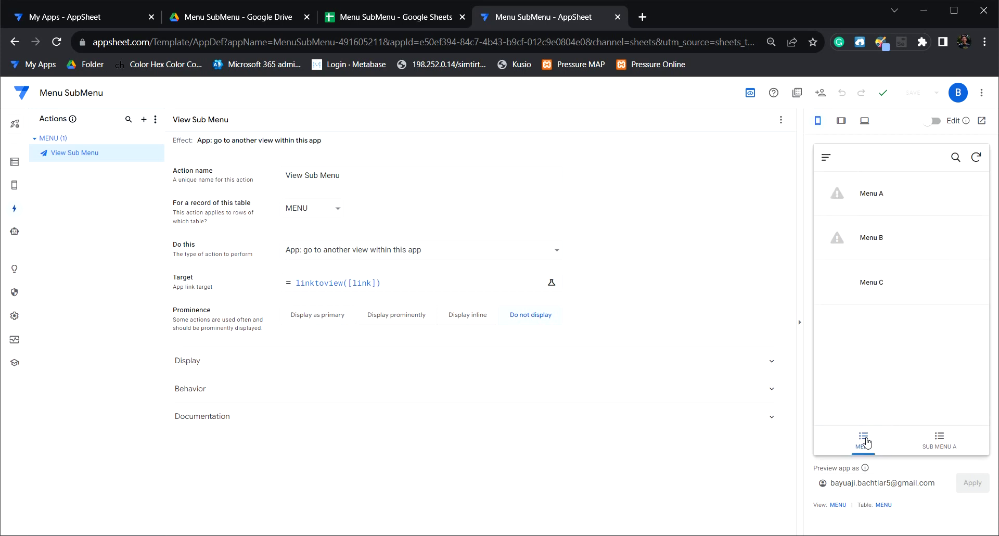
Set the MENU view's Row Selected event action to View Sub Menu and save
{"action": "left_click", "coordinate": [14, 186]}
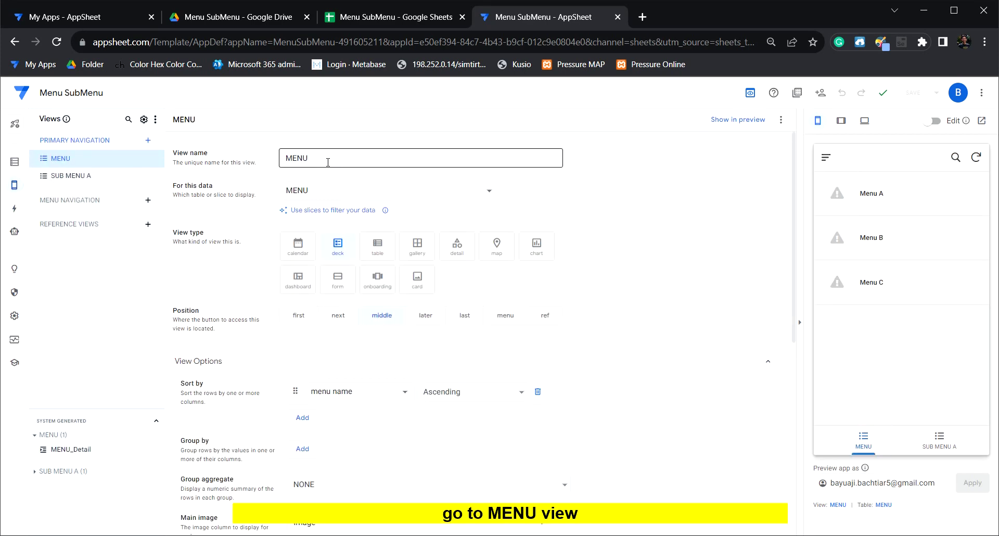
{"action": "scroll", "coordinate": [606, 369], "scroll_direction": "down", "scroll_amount": 2}
{"action": "scroll", "coordinate": [607, 368], "scroll_direction": "down", "scroll_amount": 4}
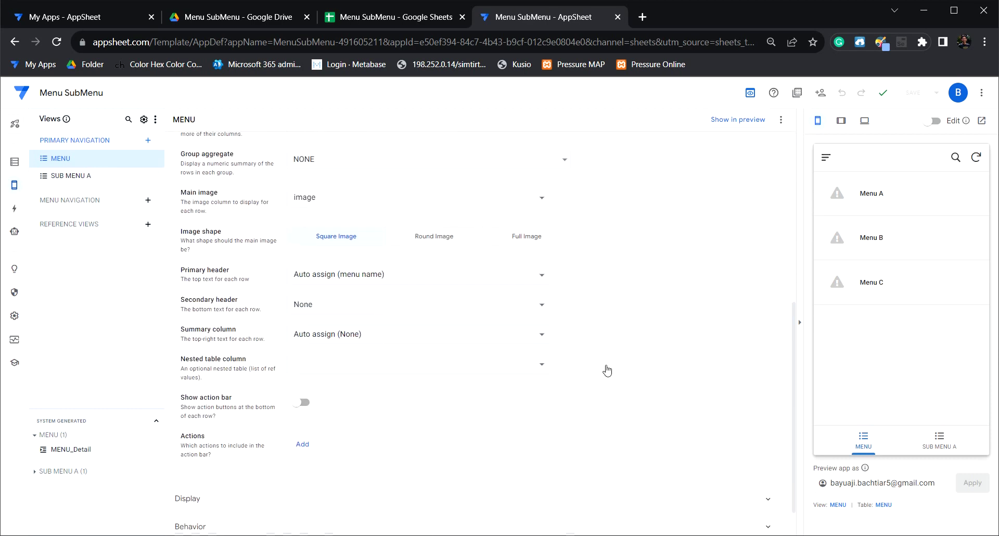
{"action": "scroll", "coordinate": [607, 368], "scroll_direction": "down", "scroll_amount": 1}
{"action": "left_click", "coordinate": [342, 483]}
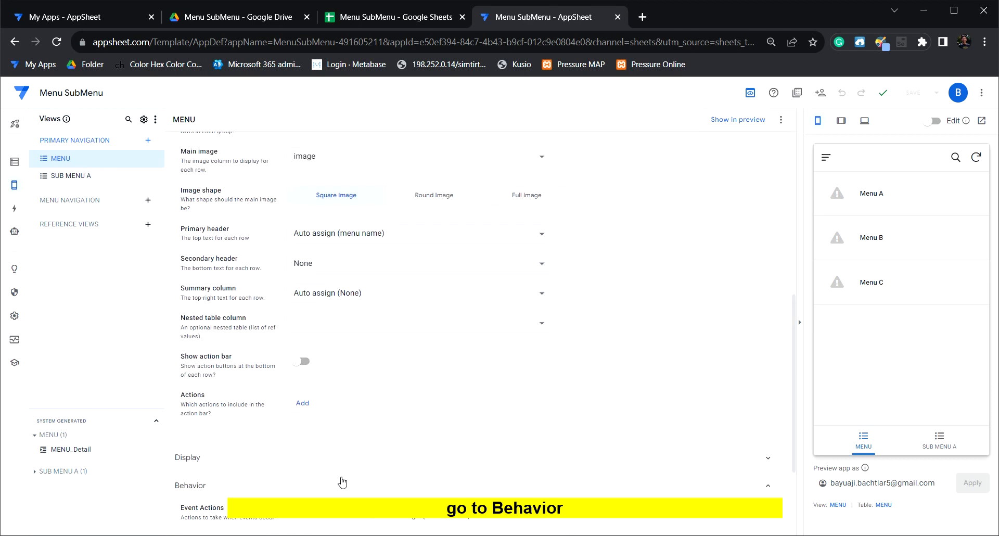
{"action": "scroll", "coordinate": [611, 395], "scroll_direction": "down", "scroll_amount": 3}
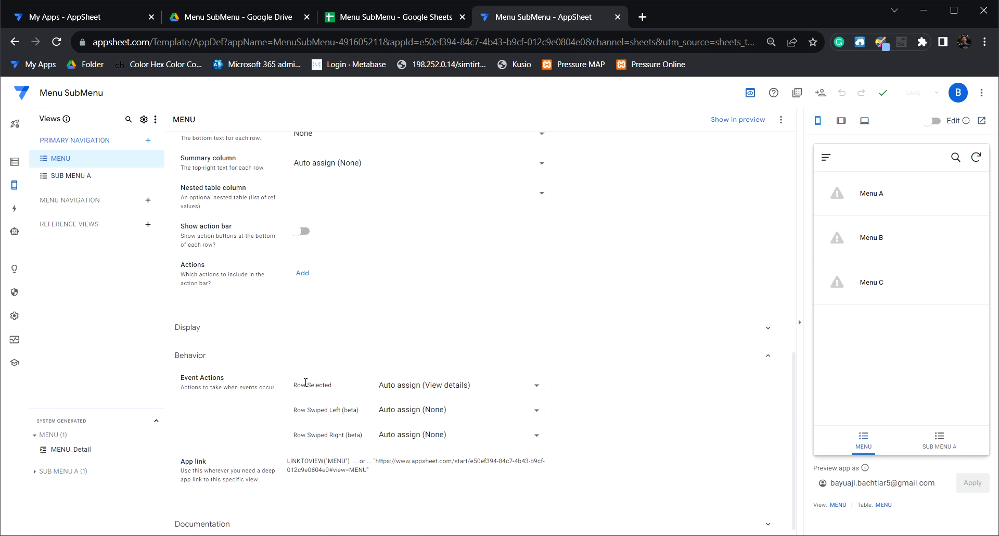
{"action": "left_click_drag", "start_coordinate": [342, 386], "coordinate": [291, 384]}
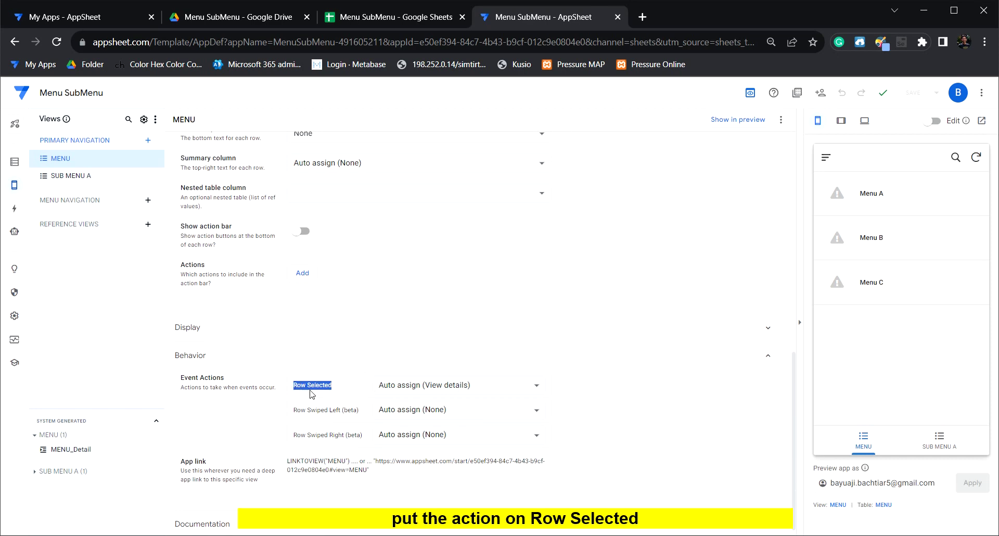
{"action": "left_click", "coordinate": [457, 391]}
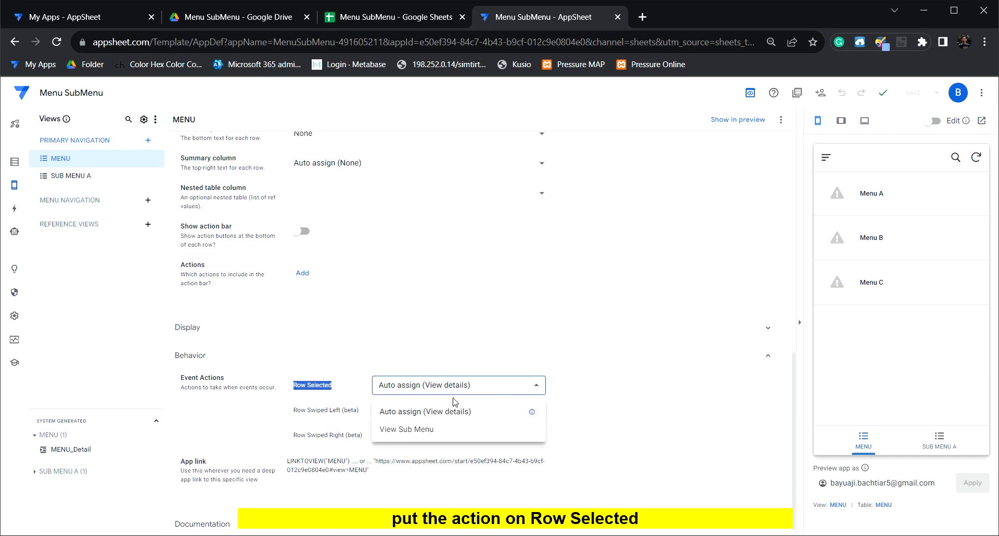
{"action": "left_click", "coordinate": [411, 429]}
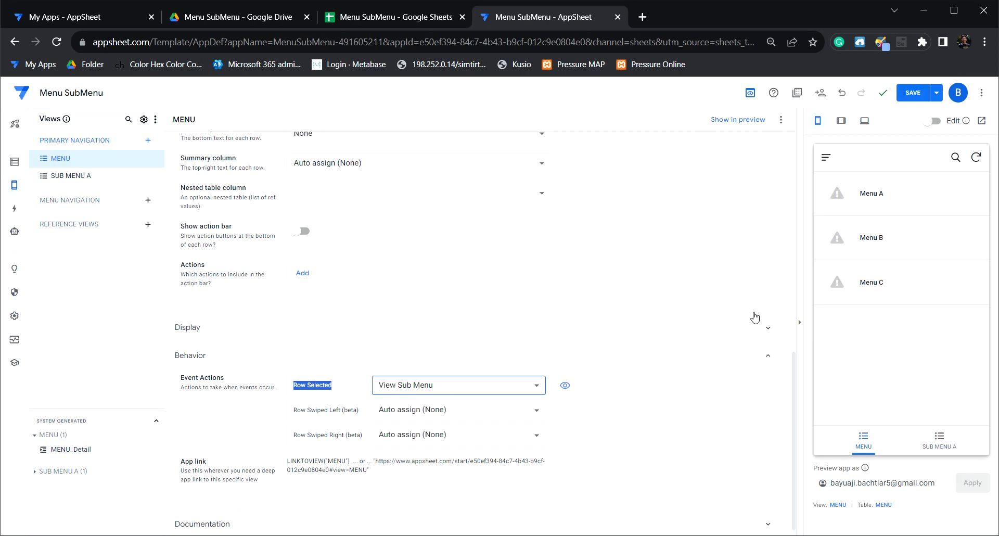
{"action": "left_click", "coordinate": [911, 93]}
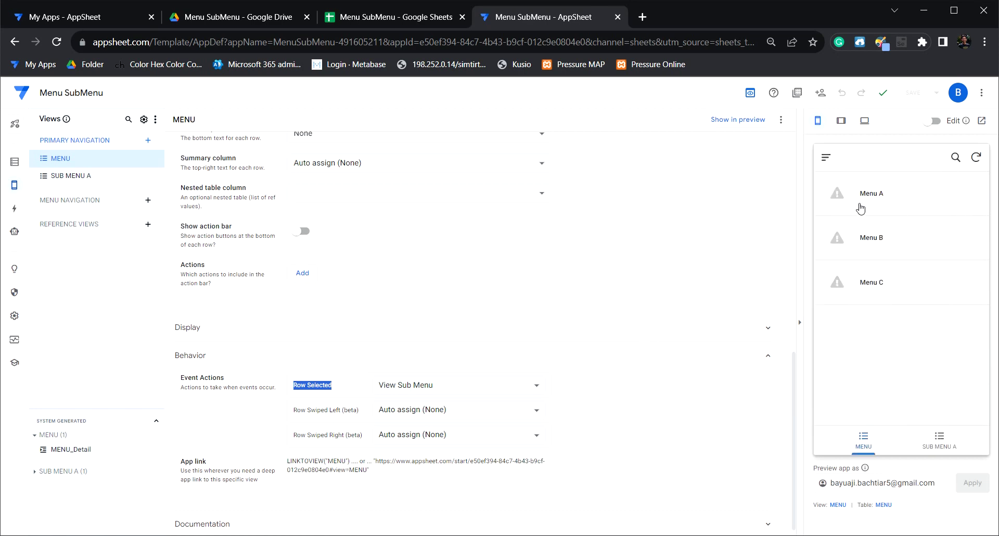
{"action": "left_click", "coordinate": [861, 208]}
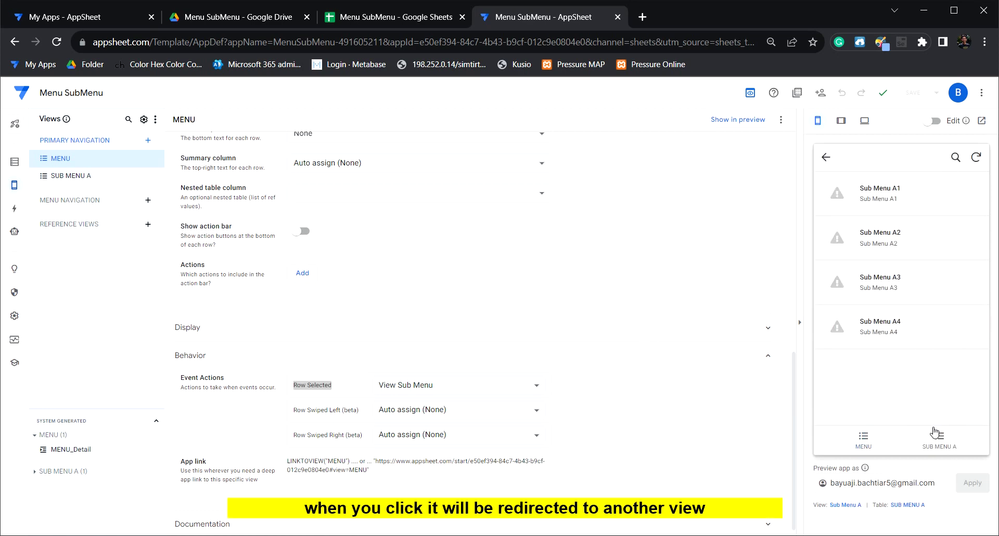
{"action": "left_click", "coordinate": [825, 157]}
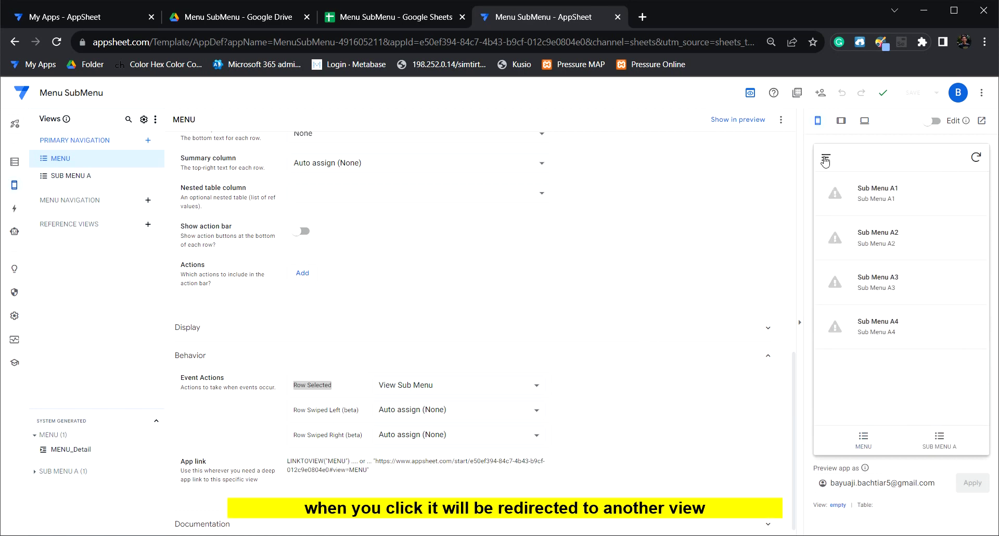
{"action": "left_click", "coordinate": [874, 435]}
{"action": "left_click", "coordinate": [880, 199]}
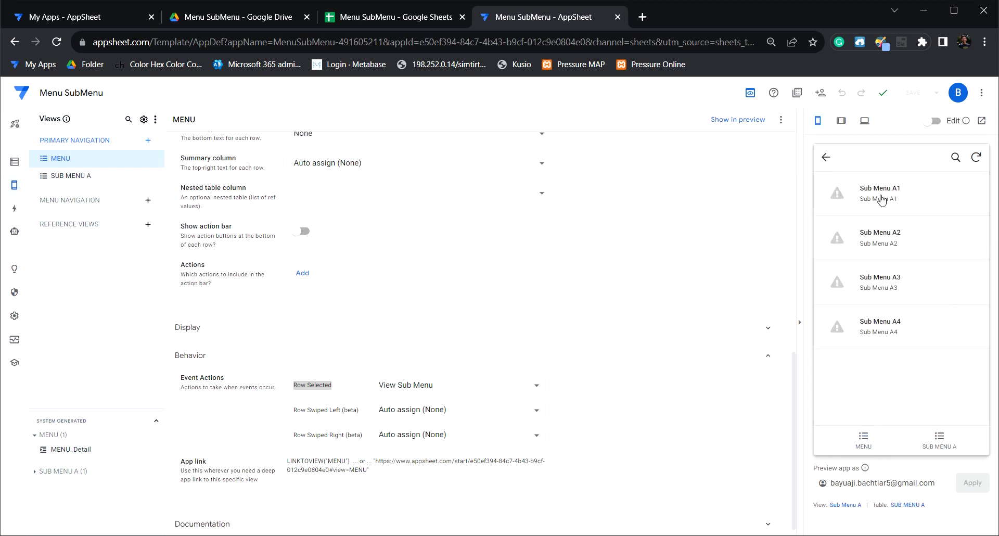
{"action": "left_click", "coordinate": [825, 157]}
{"action": "left_click", "coordinate": [894, 249]}
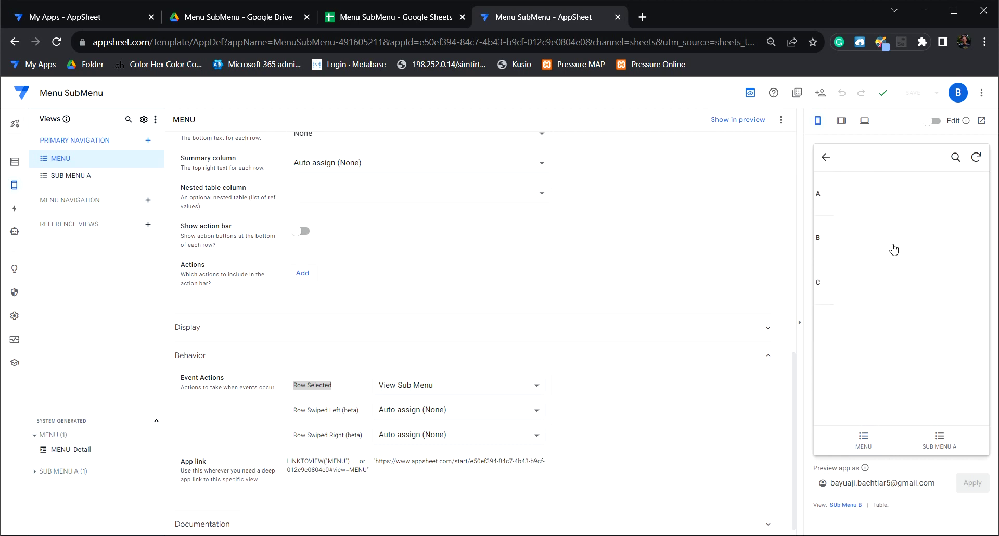
{"action": "left_click", "coordinate": [827, 159]}
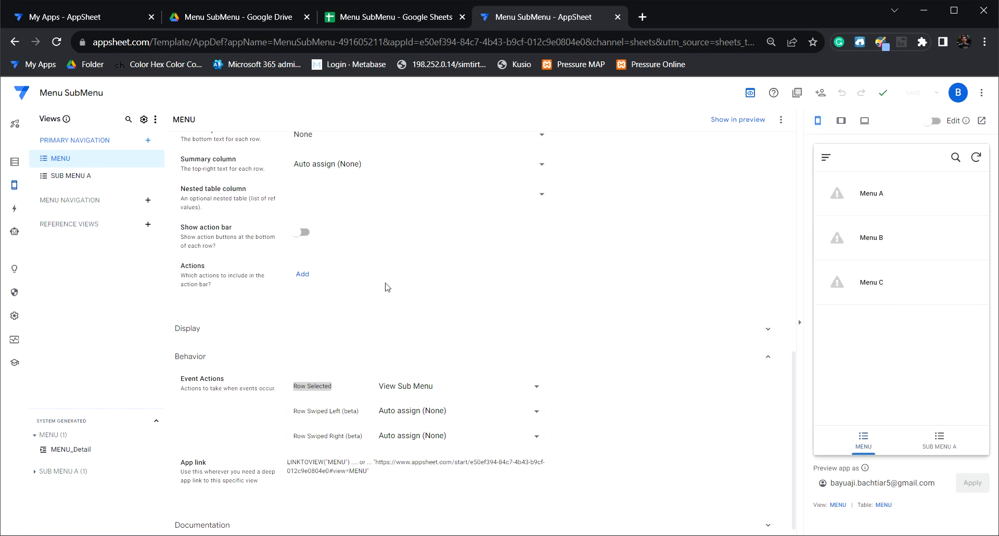
{"action": "scroll", "coordinate": [388, 287], "scroll_direction": "up", "scroll_amount": 5}
Turn off the SUB MENU A view's row action bar and set its secondary header to None
{"action": "left_click", "coordinate": [87, 179]}
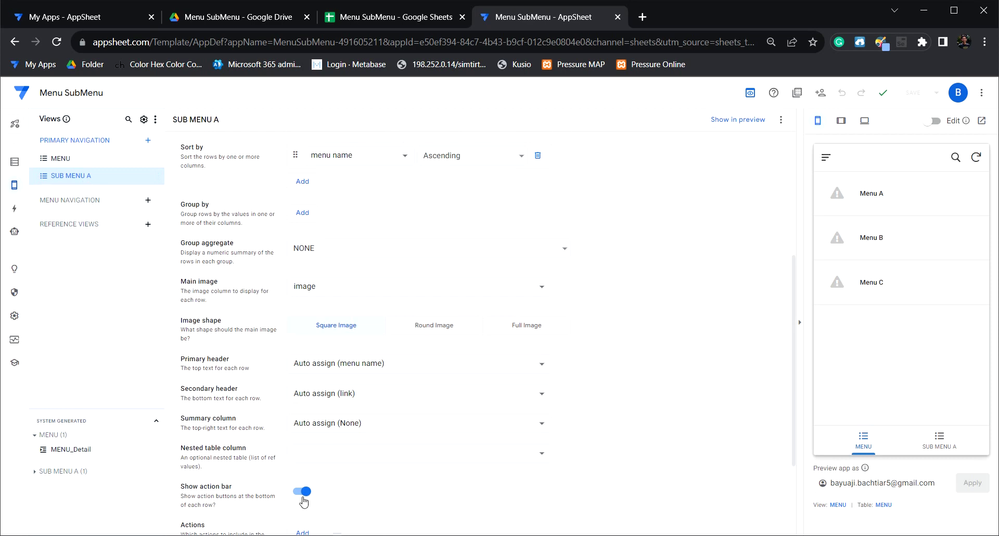
{"action": "scroll", "coordinate": [663, 363], "scroll_direction": "up", "scroll_amount": 3}
{"action": "scroll", "coordinate": [665, 365], "scroll_direction": "up", "scroll_amount": 2}
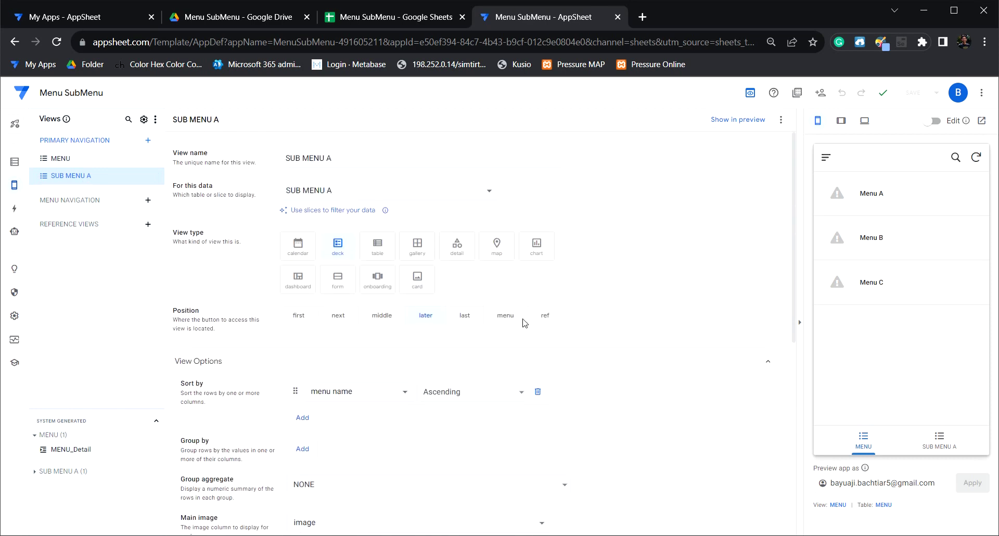
{"action": "scroll", "coordinate": [572, 341], "scroll_direction": "down", "scroll_amount": 6}
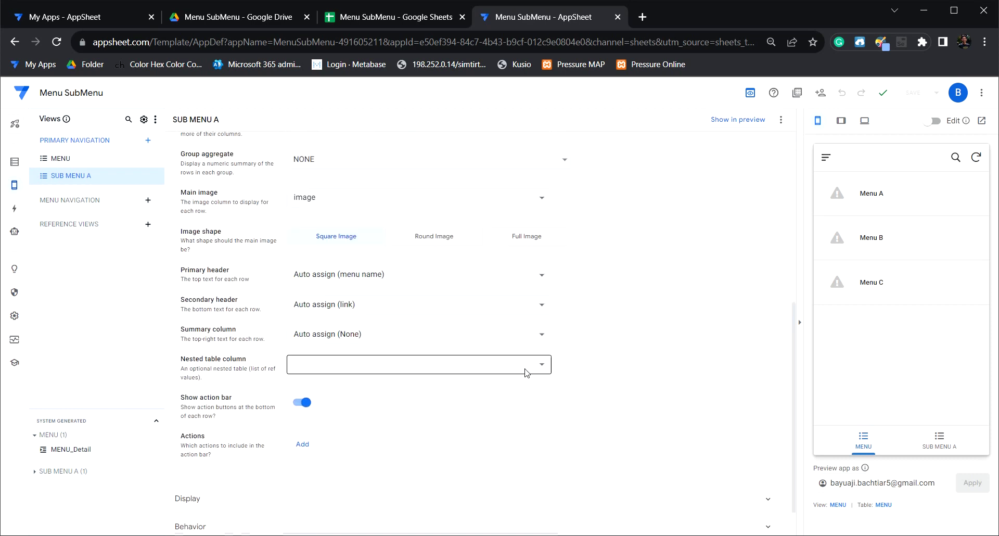
{"action": "left_click", "coordinate": [305, 403]}
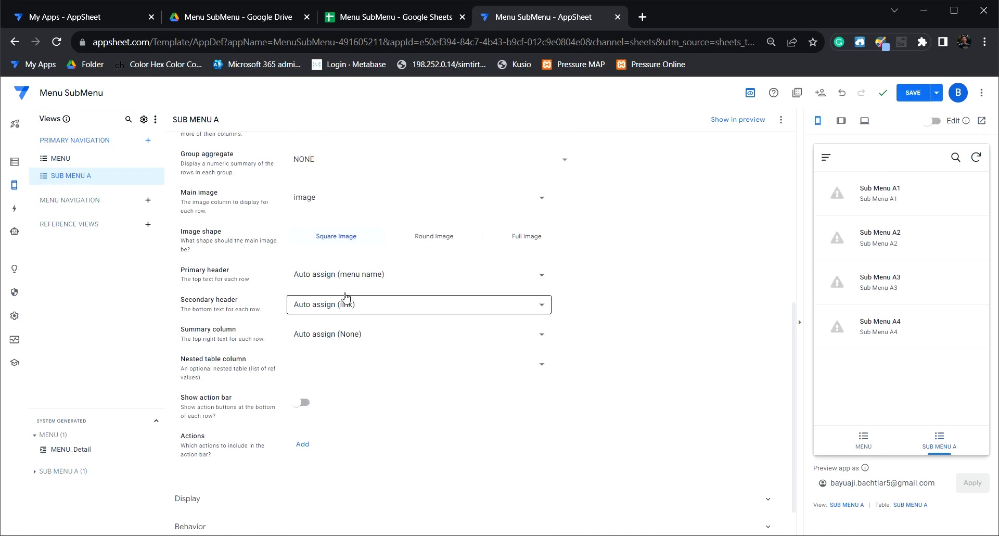
{"action": "left_click", "coordinate": [547, 309]}
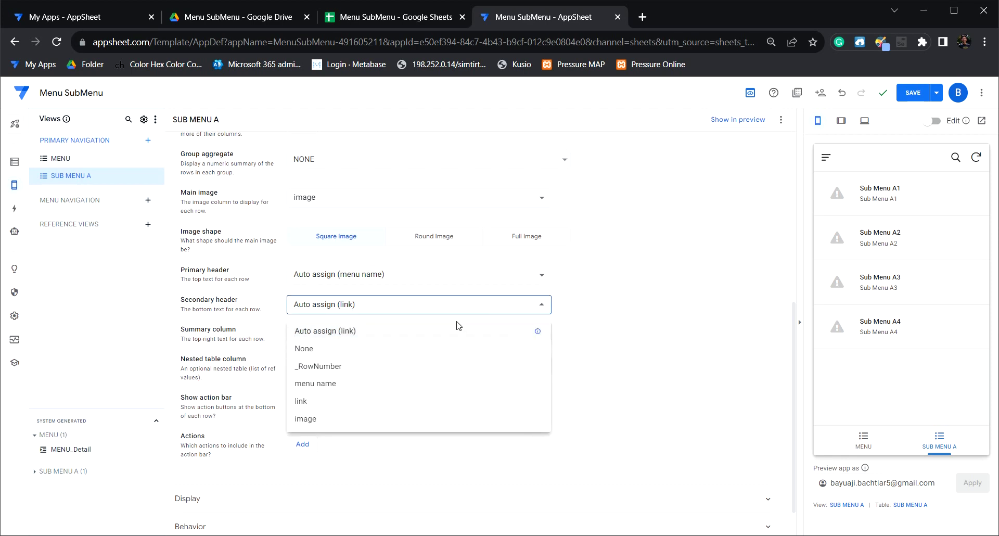
{"action": "left_click", "coordinate": [401, 350]}
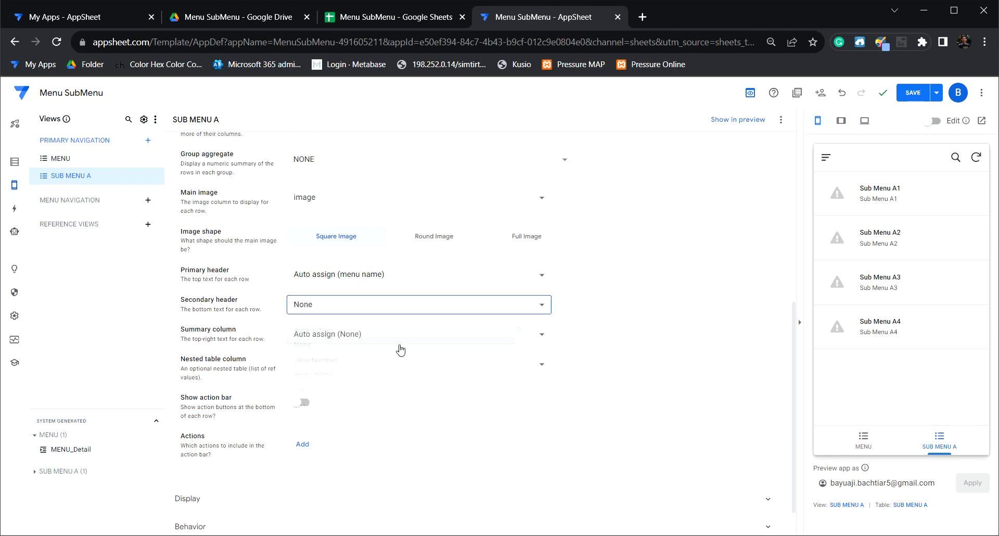
{"action": "scroll", "coordinate": [616, 393], "scroll_direction": "up", "scroll_amount": 3}
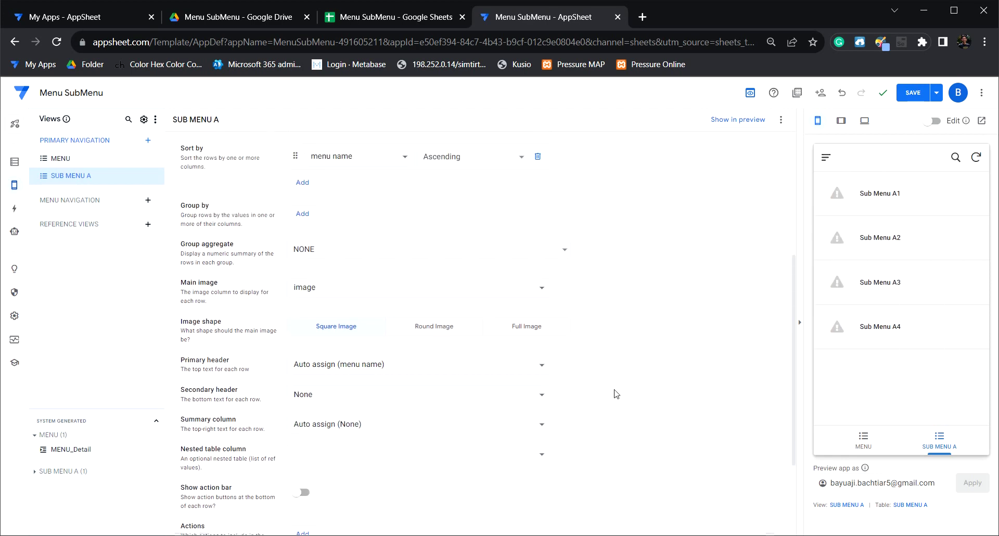
{"action": "scroll", "coordinate": [615, 394], "scroll_direction": "up", "scroll_amount": 3}
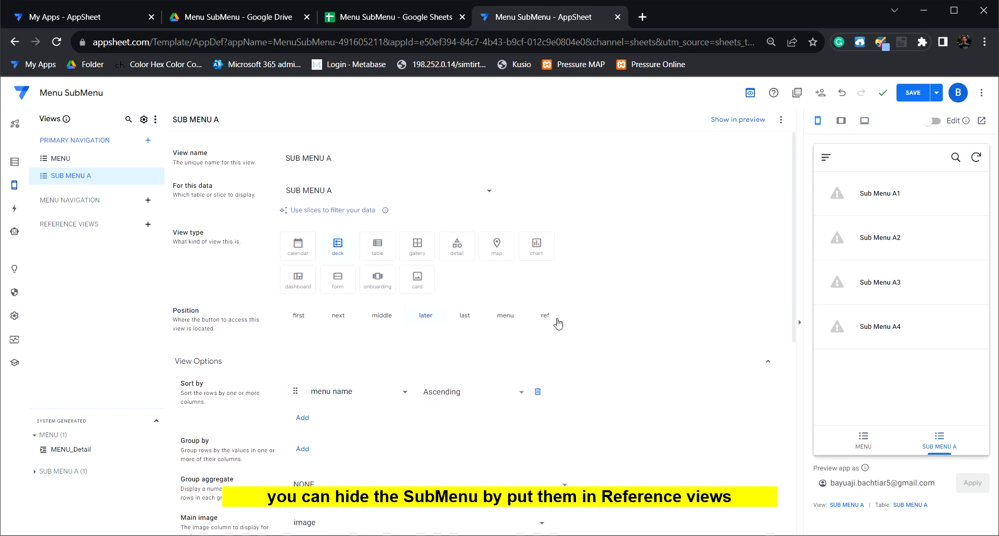
Move SUB MENU A into the Reference Views and save the app
{"action": "left_click", "coordinate": [550, 321]}
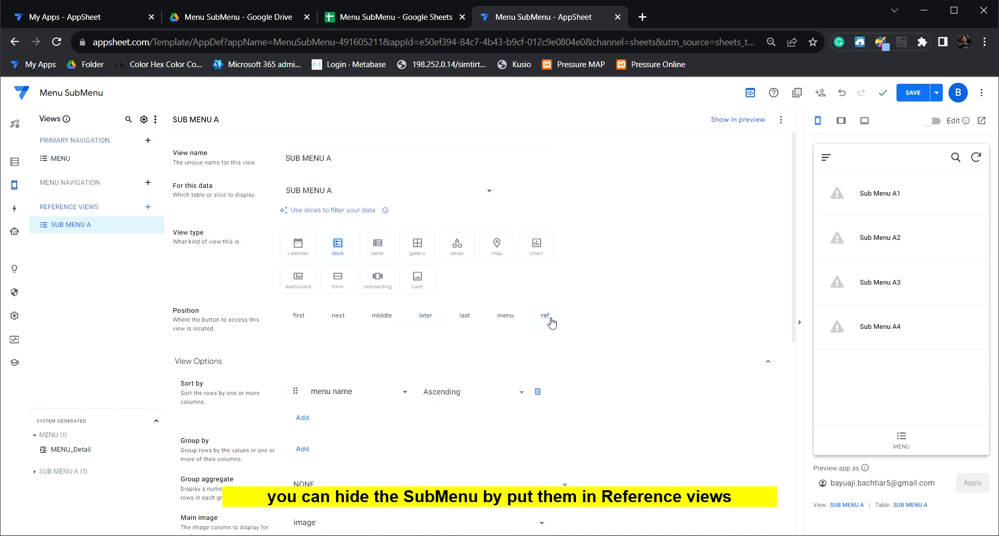
{"action": "left_click", "coordinate": [908, 100]}
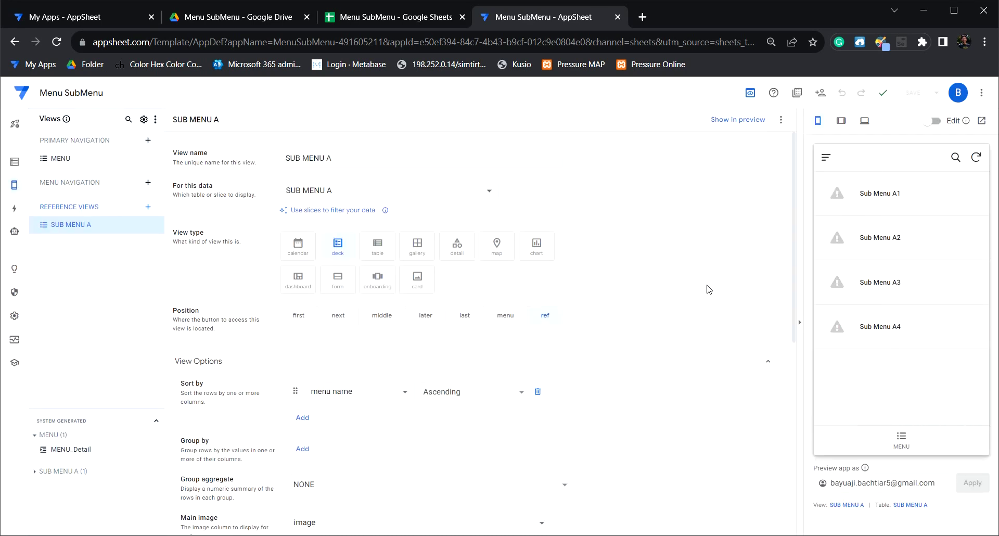
{"action": "left_click", "coordinate": [908, 442]}
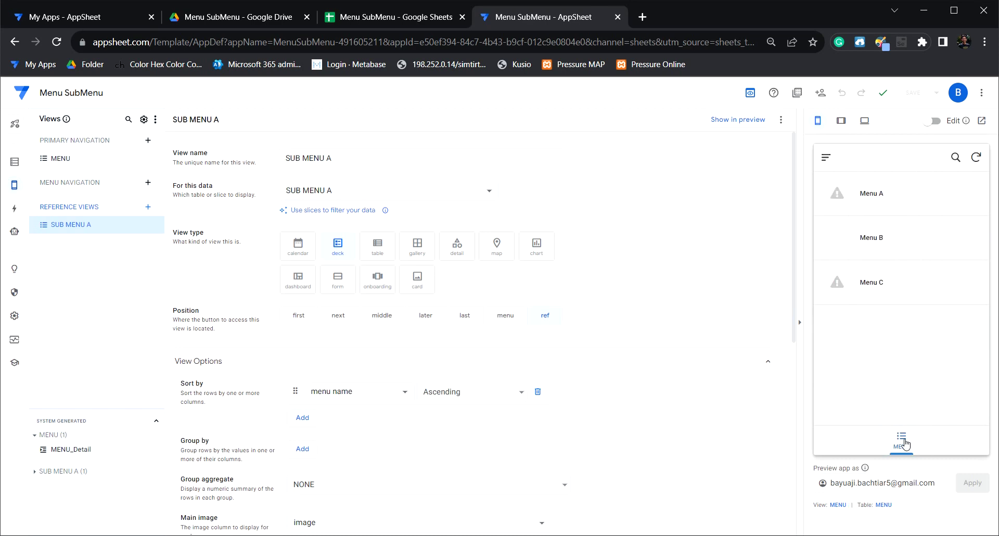
In preview, open Menu A, B and C in turn: A lists Sub Menu A1–A4, B and C are empty
{"action": "left_click", "coordinate": [890, 210]}
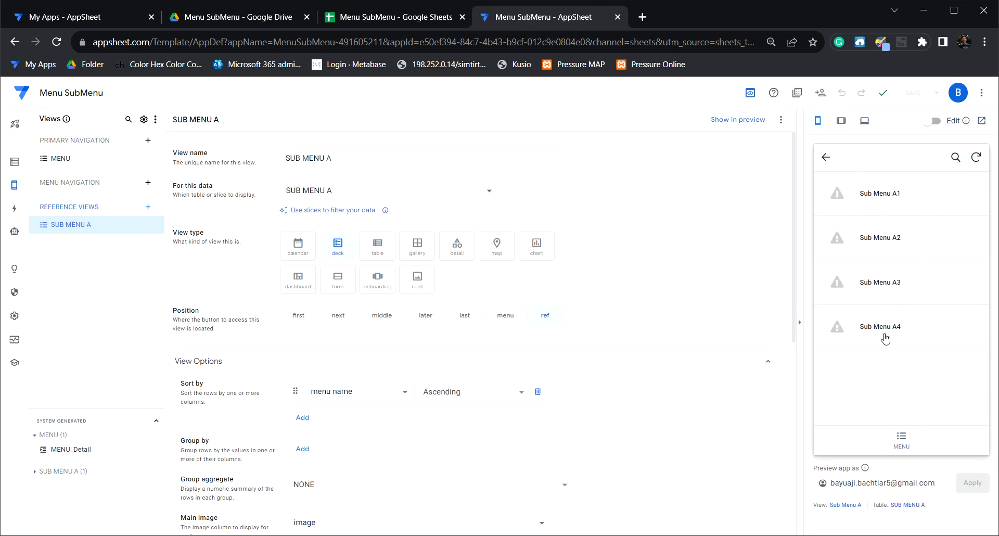
{"action": "left_click", "coordinate": [832, 164]}
{"action": "left_click", "coordinate": [870, 241]}
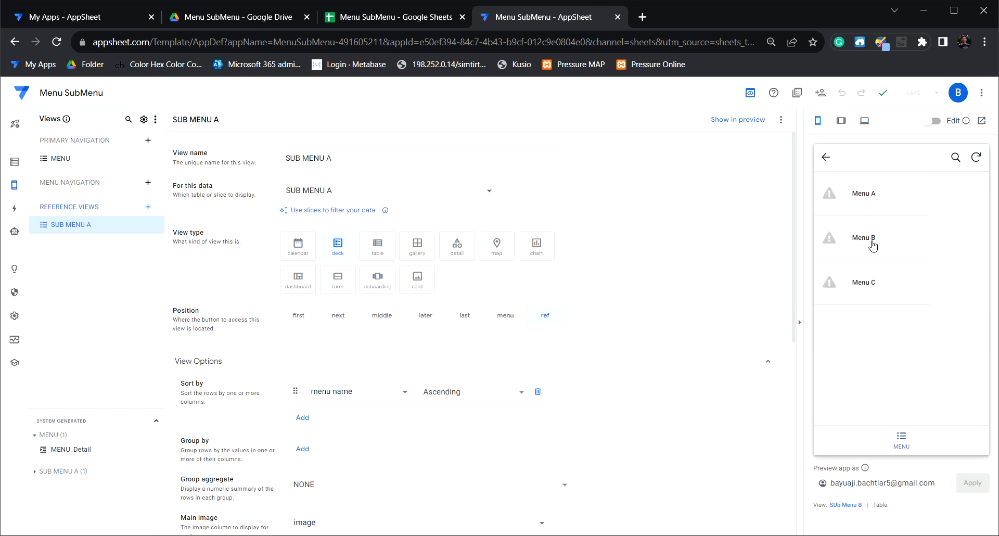
{"action": "left_click", "coordinate": [829, 160]}
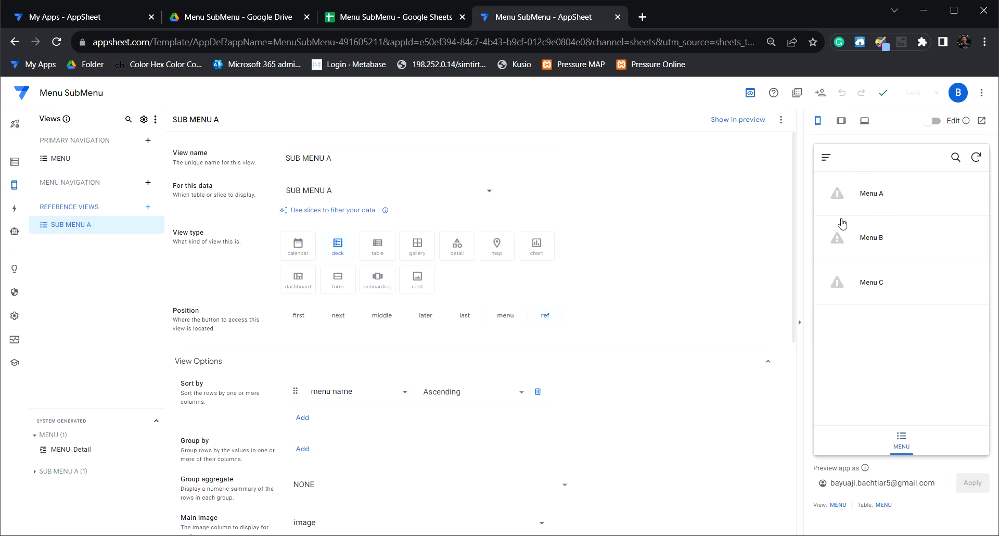
{"action": "left_click", "coordinate": [839, 283]}
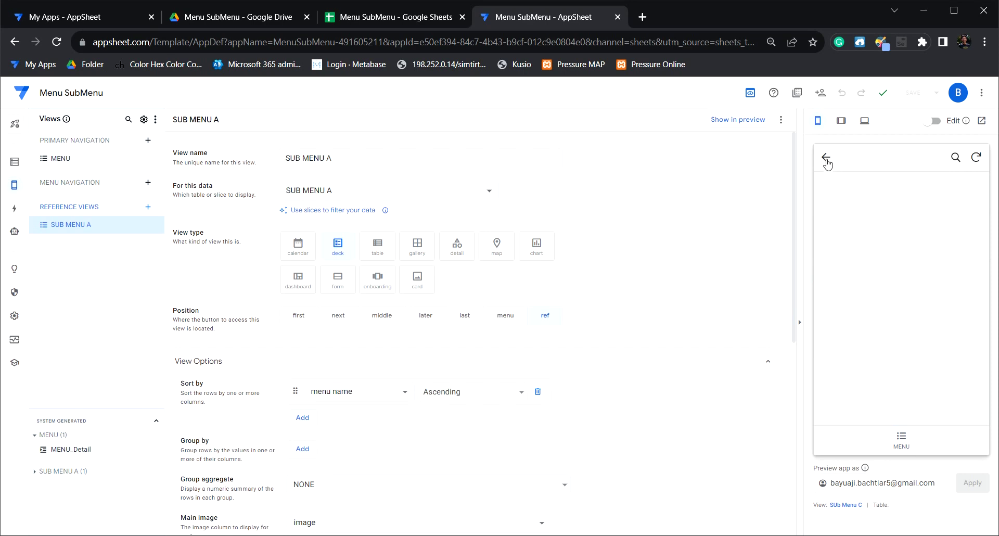
{"action": "left_click", "coordinate": [827, 161]}
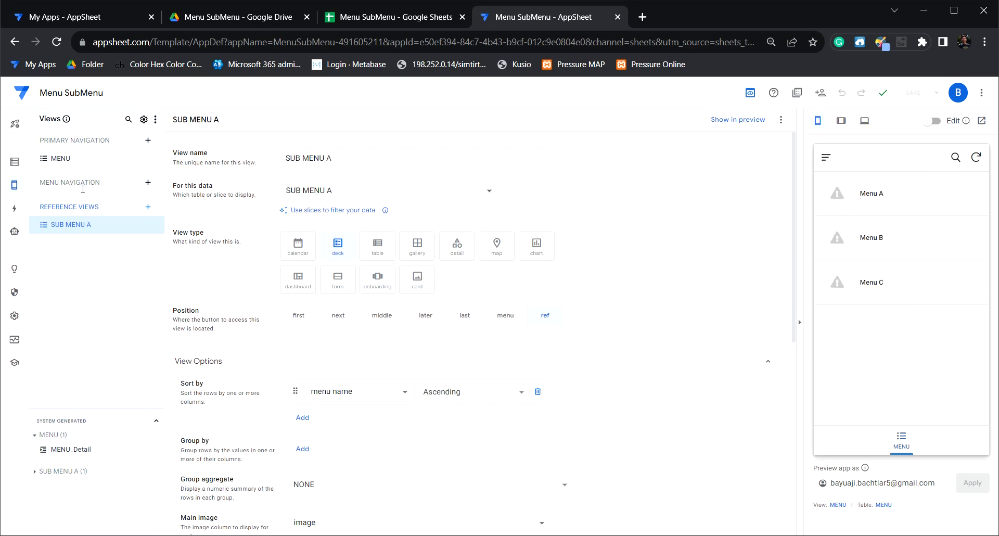
Create a new view on SUB MENU A data, name it SUB MENU B, and save
{"action": "left_click", "coordinate": [148, 140]}
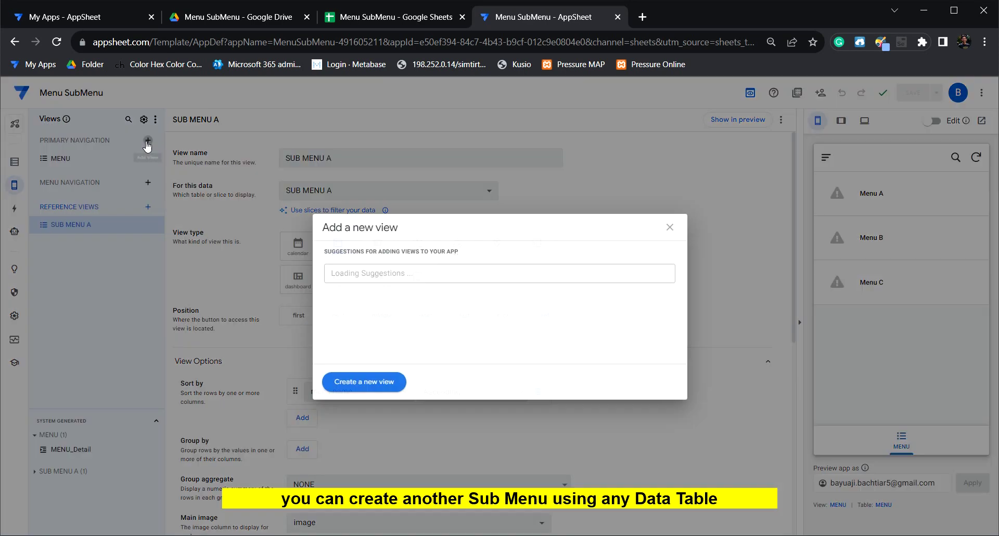
{"action": "left_click", "coordinate": [373, 376]}
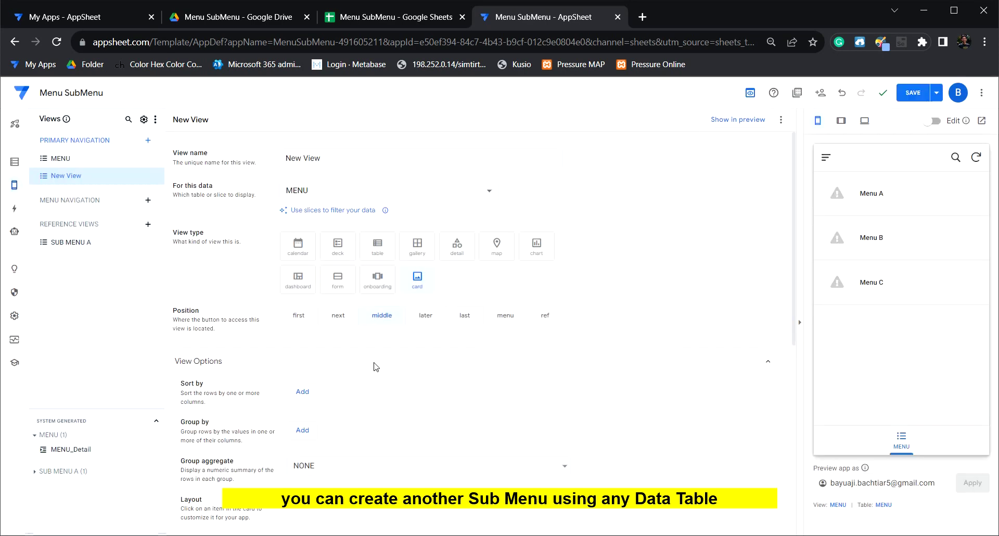
{"action": "left_click", "coordinate": [378, 194]}
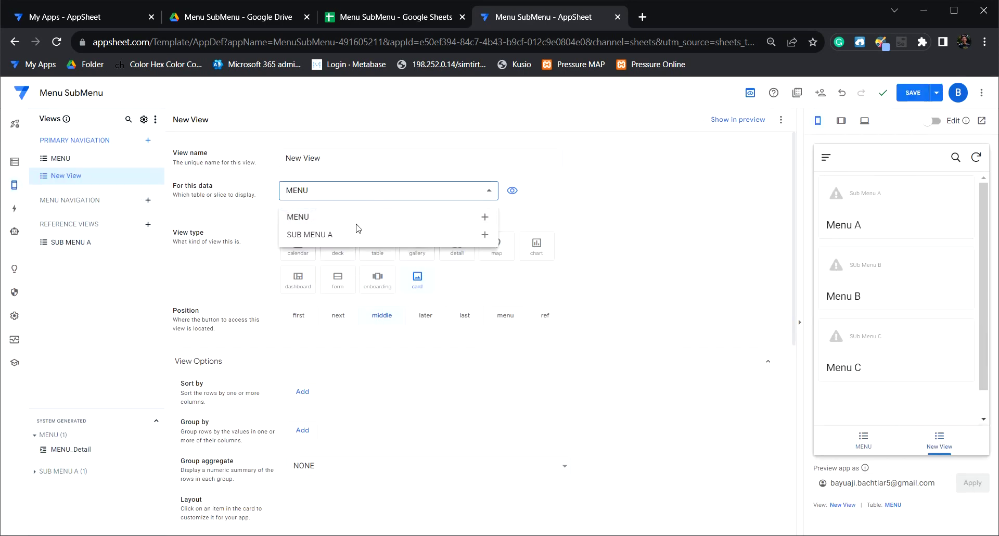
{"action": "left_click", "coordinate": [343, 233]}
{"action": "left_click_drag", "start_coordinate": [325, 158], "coordinate": [258, 161]}
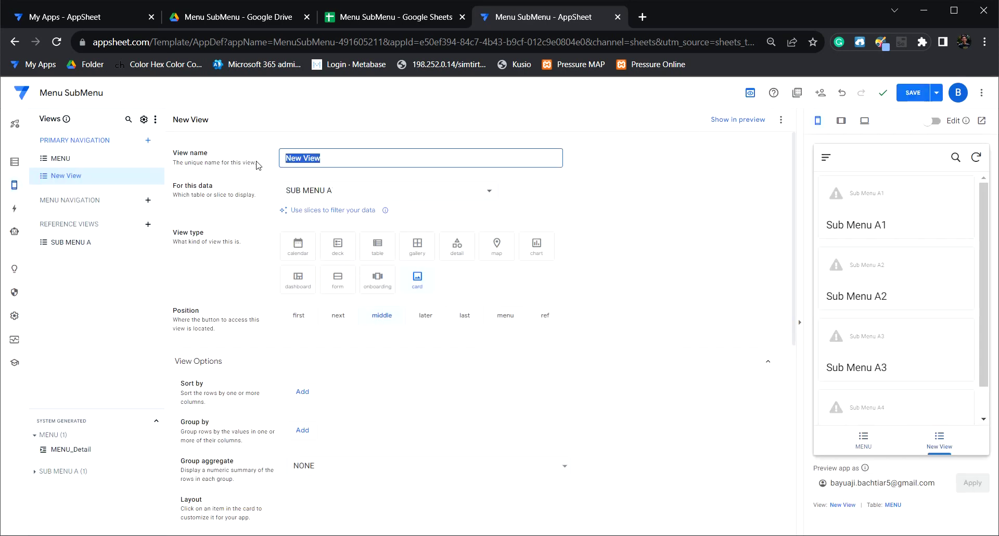
{"action": "type", "text": "SUB MENU B"}
{"action": "left_click", "coordinate": [913, 92]}
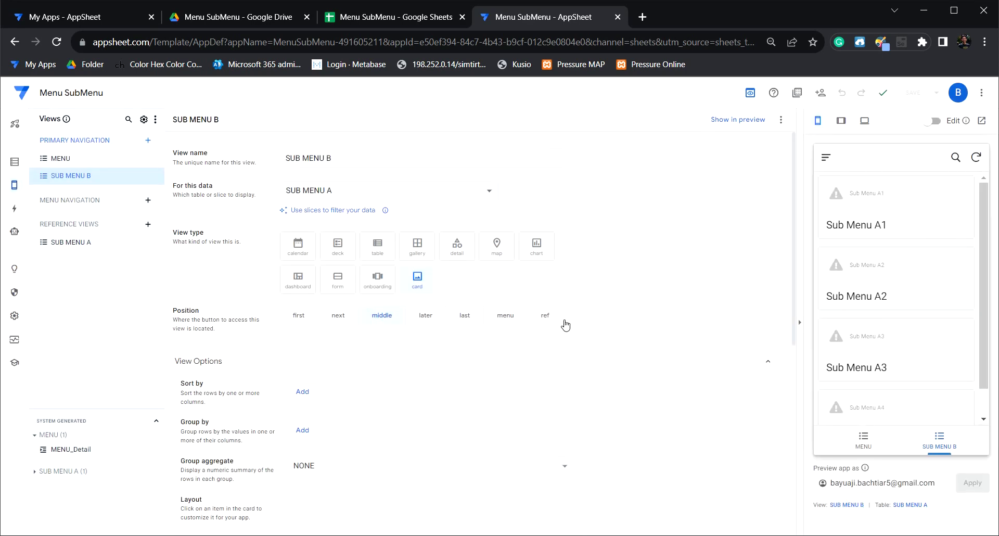
{"action": "scroll", "coordinate": [546, 343], "scroll_direction": "down", "scroll_amount": 7}
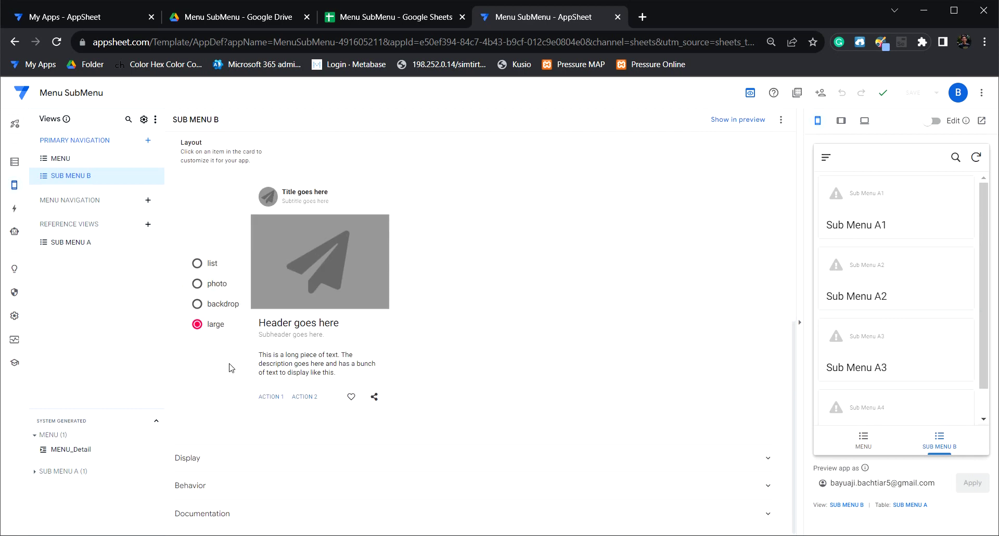
{"action": "scroll", "coordinate": [535, 335], "scroll_direction": "up", "scroll_amount": 5}
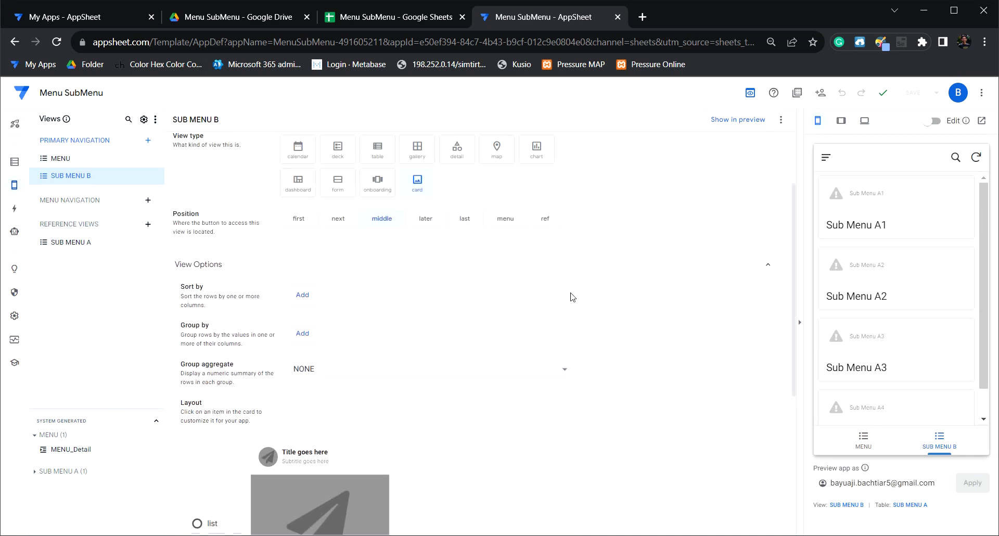
{"action": "scroll", "coordinate": [572, 297], "scroll_direction": "up", "scroll_amount": 2}
Set SUB MENU B's position to ref and save the app
{"action": "left_click", "coordinate": [544, 318]}
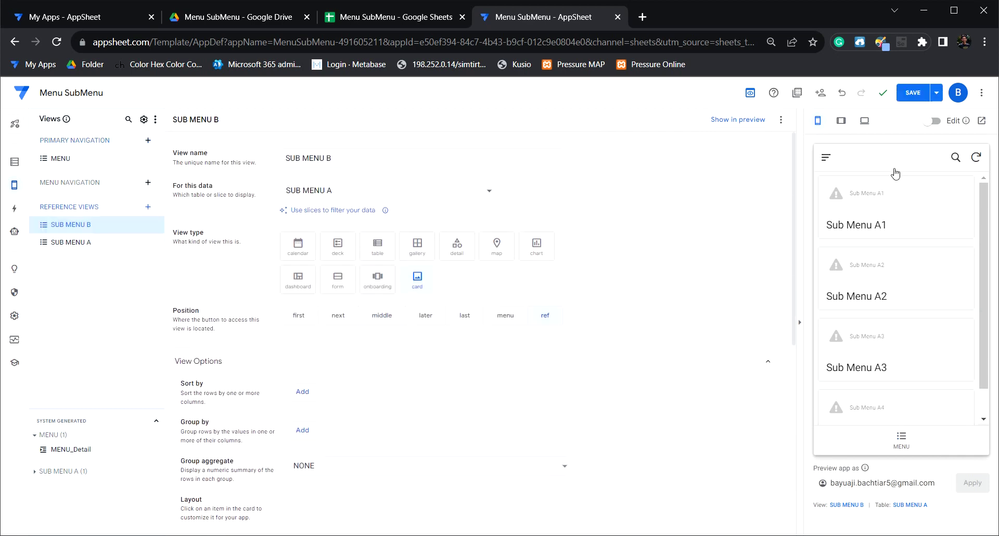
{"action": "left_click", "coordinate": [913, 92]}
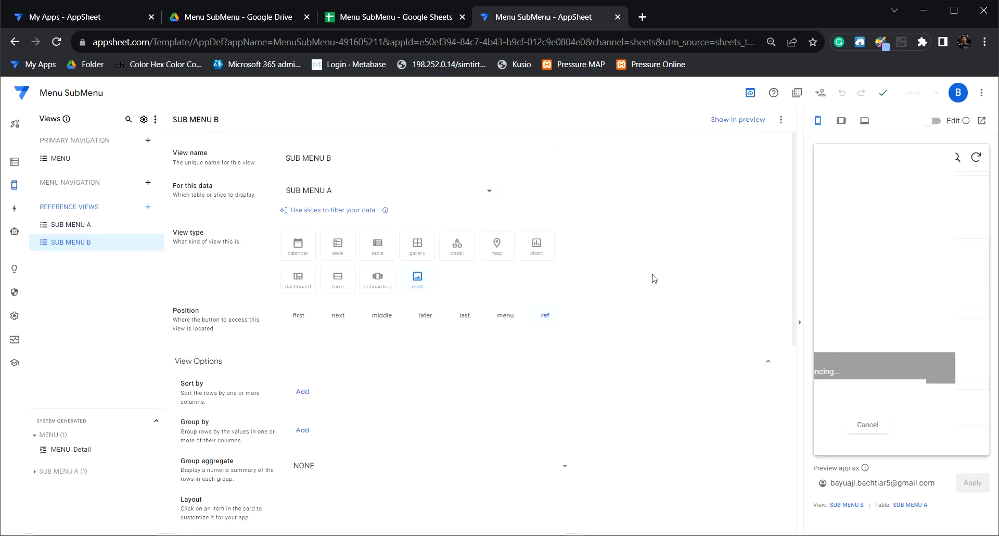
{"action": "left_click", "coordinate": [902, 440]}
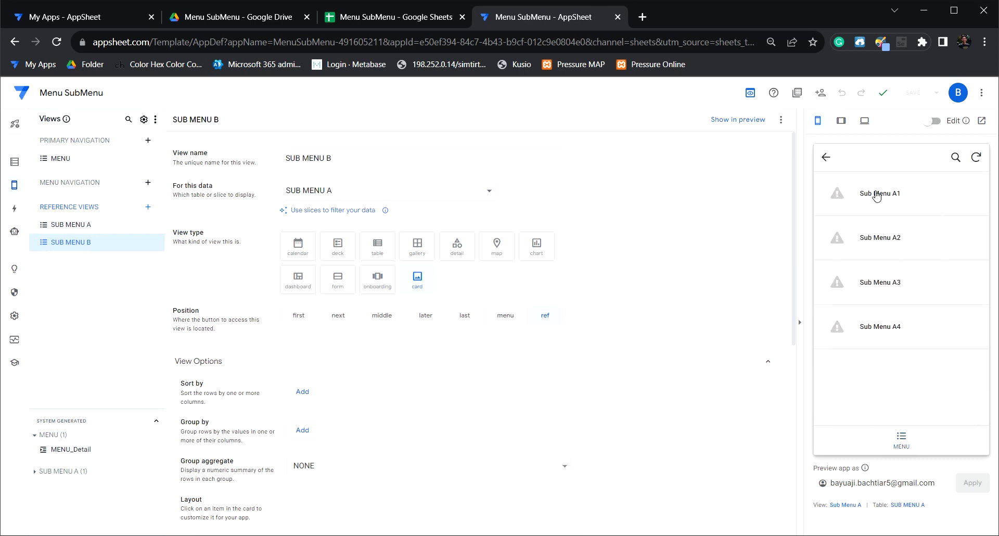
{"action": "left_click", "coordinate": [826, 157]}
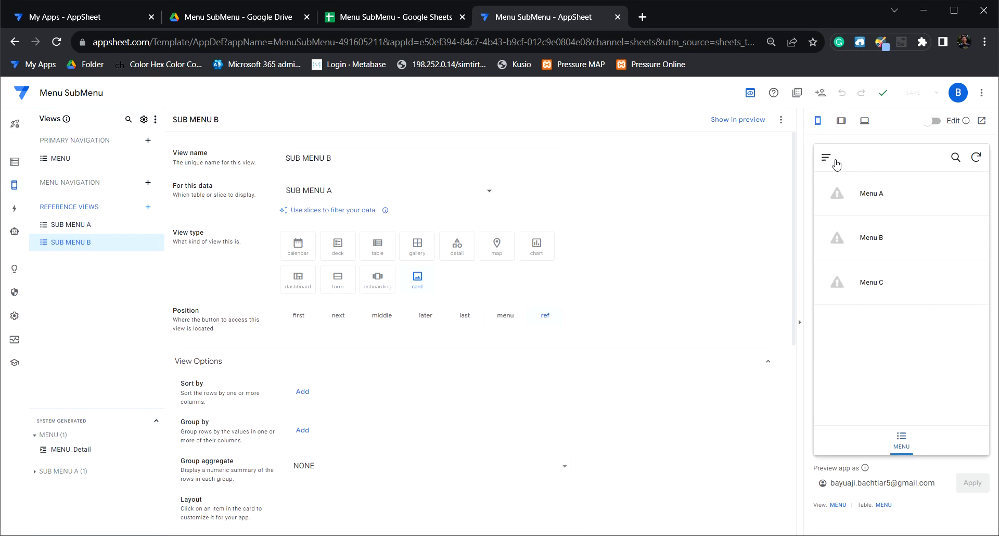
In preview, open Menu B's Sub Menu cards and view the Sub Menu A1 card's details
{"action": "left_click", "coordinate": [869, 238]}
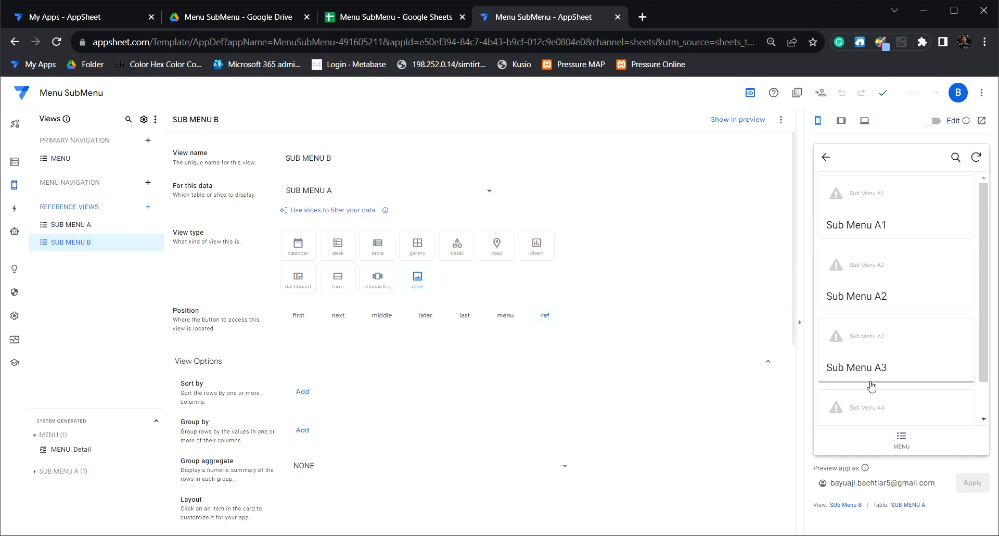
{"action": "scroll", "coordinate": [862, 281], "scroll_direction": "down", "scroll_amount": 1}
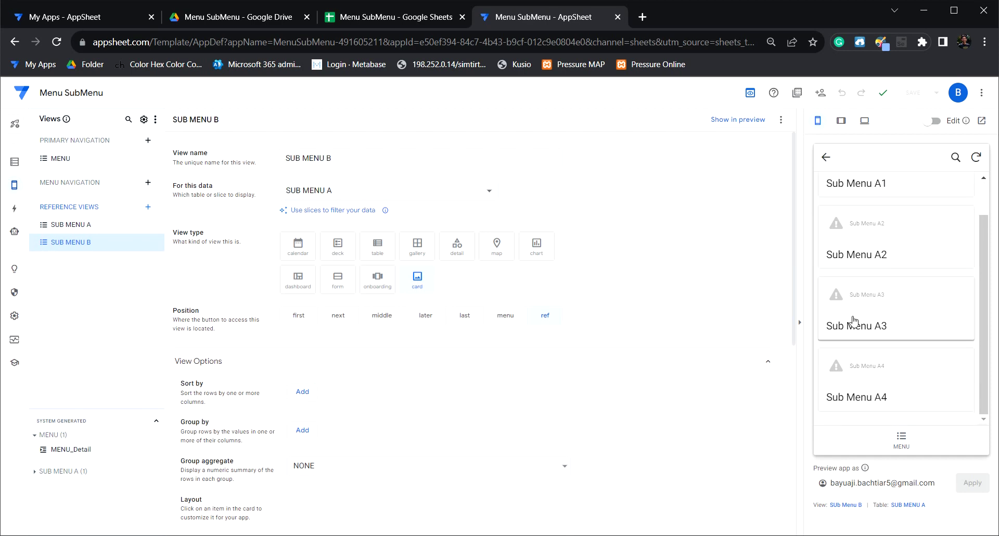
{"action": "scroll", "coordinate": [854, 319], "scroll_direction": "up", "scroll_amount": 1}
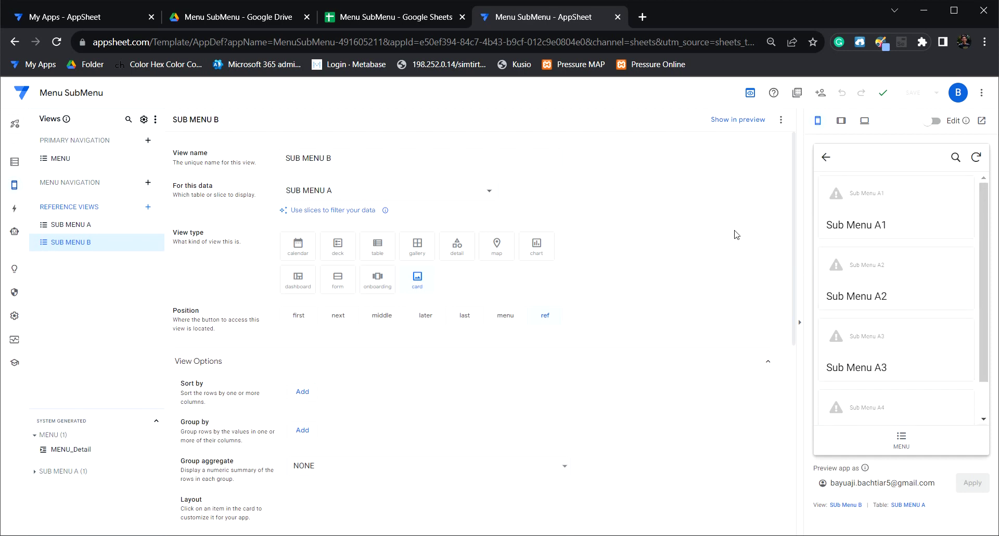
{"action": "scroll", "coordinate": [864, 296], "scroll_direction": "down", "scroll_amount": 1}
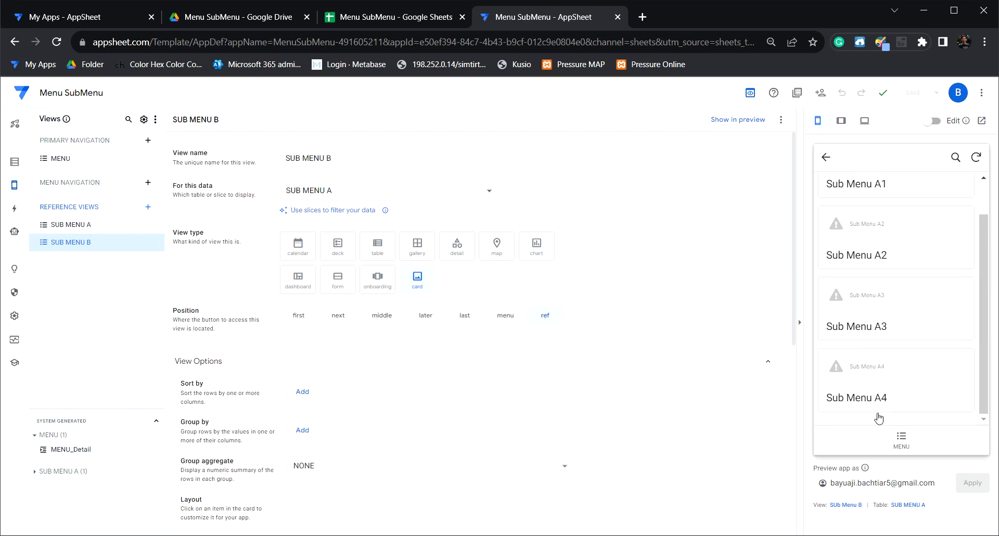
{"action": "scroll", "coordinate": [881, 383], "scroll_direction": "up", "scroll_amount": 1}
{"action": "left_click", "coordinate": [919, 229]}
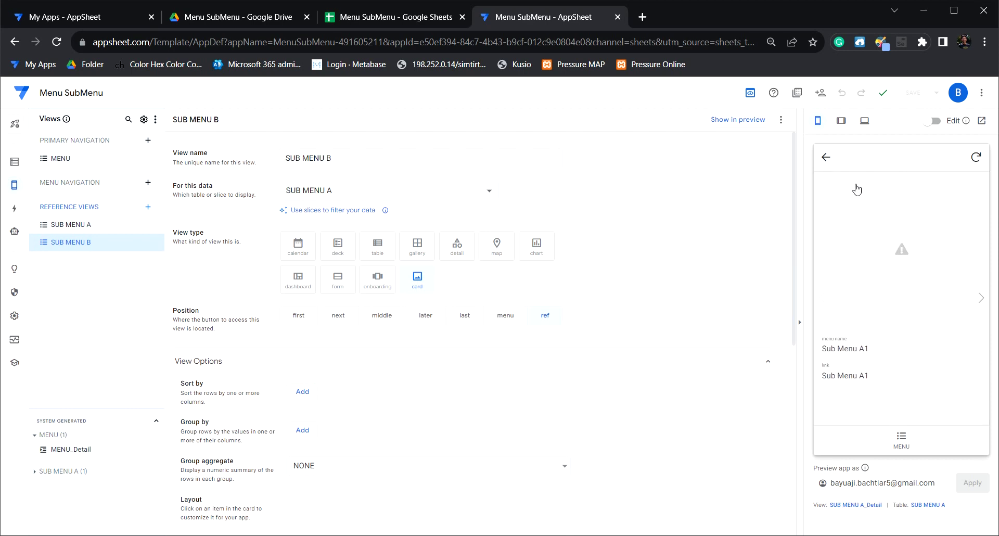
{"action": "left_click", "coordinate": [826, 157]}
{"action": "left_click", "coordinate": [900, 443]}
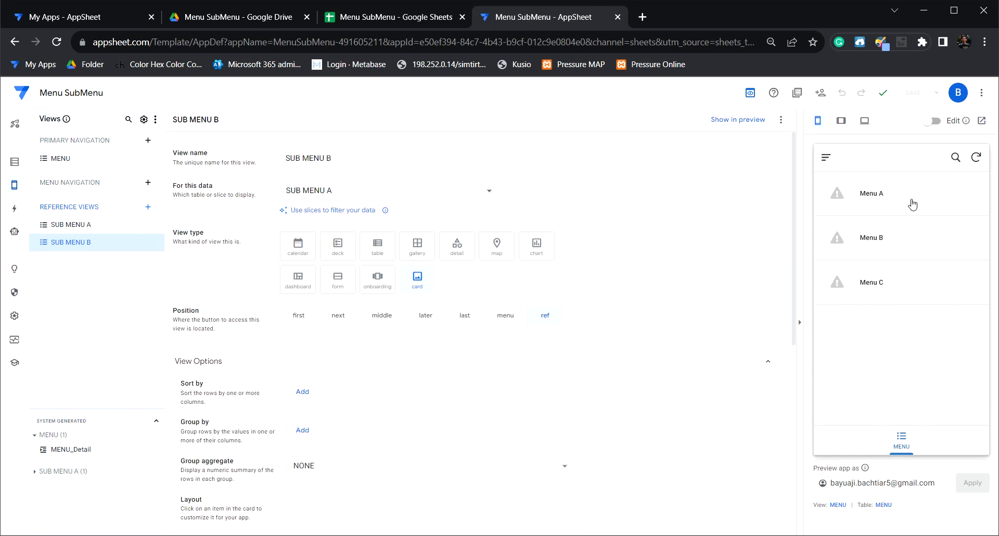
Open Sub Menu A1's details from Menu A, then return to the MENU list
{"action": "left_click", "coordinate": [912, 202]}
{"action": "left_click", "coordinate": [894, 195]}
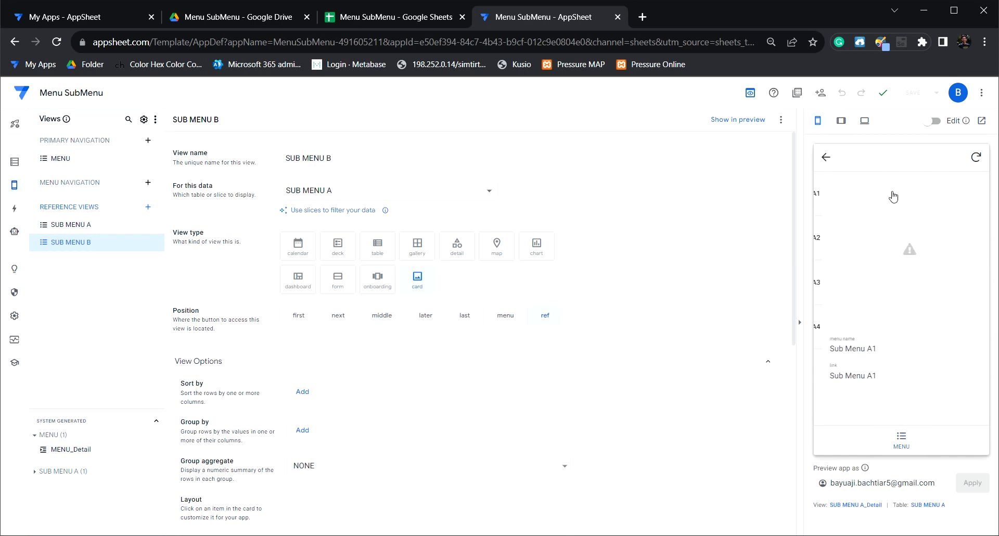
{"action": "left_click", "coordinate": [826, 164]}
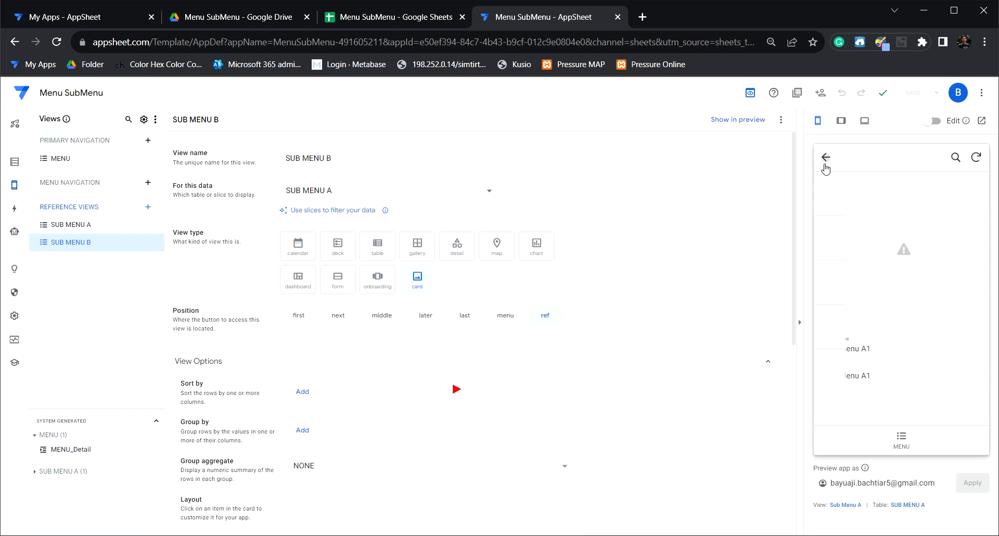
{"action": "left_click", "coordinate": [825, 165]}
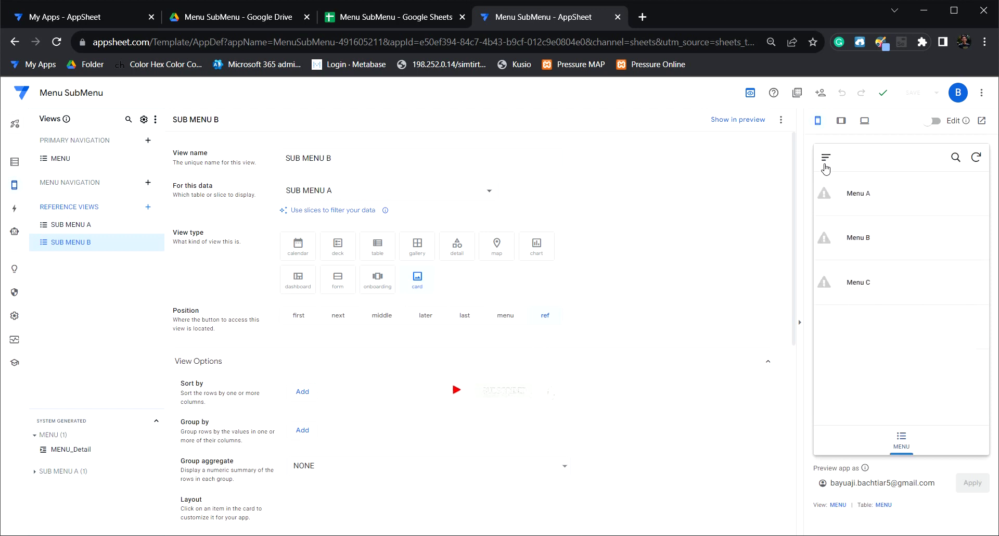